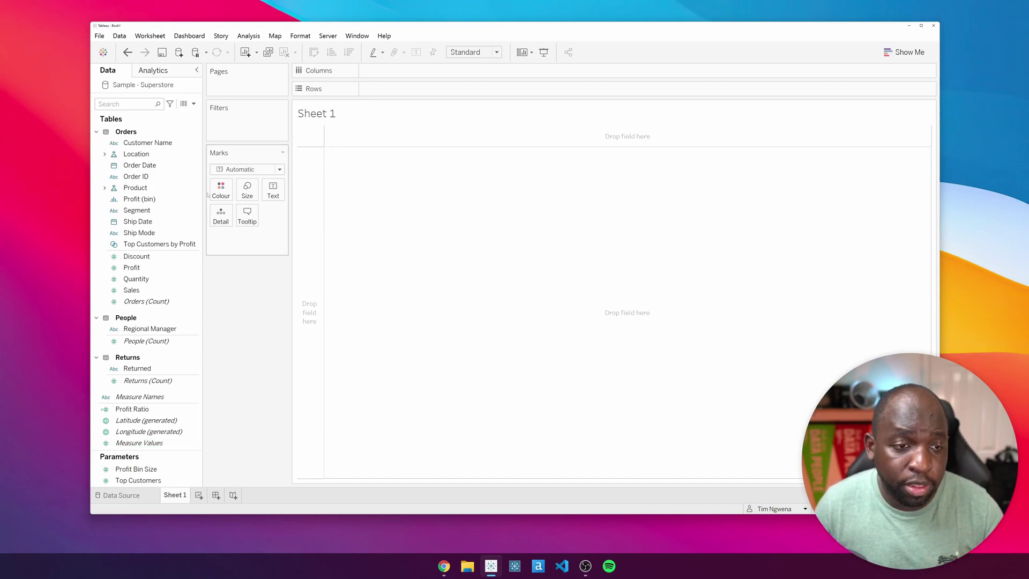
- Expand Product and put Category and Sub-Category on Rows
click(165, 190)
click(104, 188)
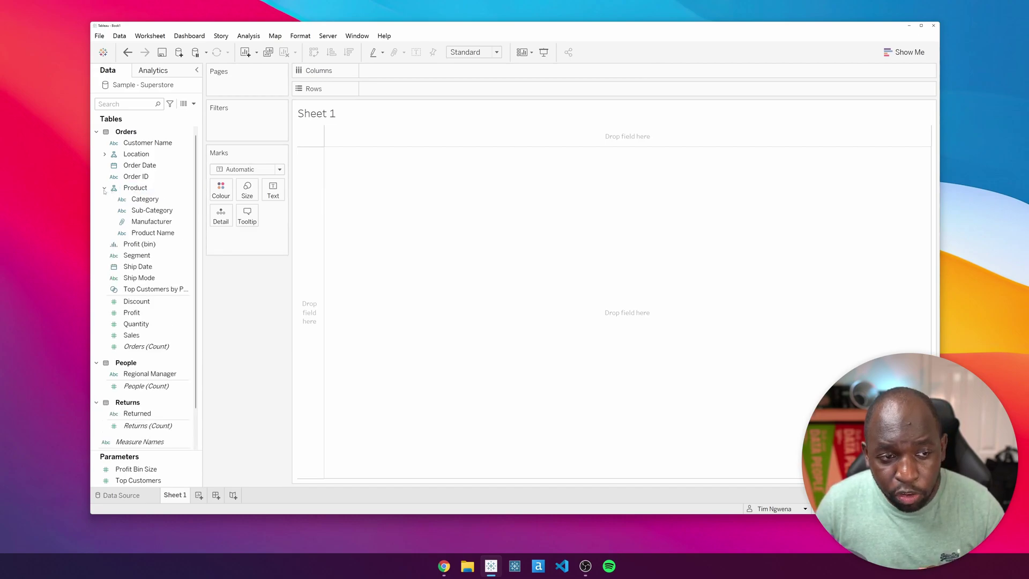
click(147, 199)
drag(147, 200, 407, 90)
drag(152, 210, 418, 134)
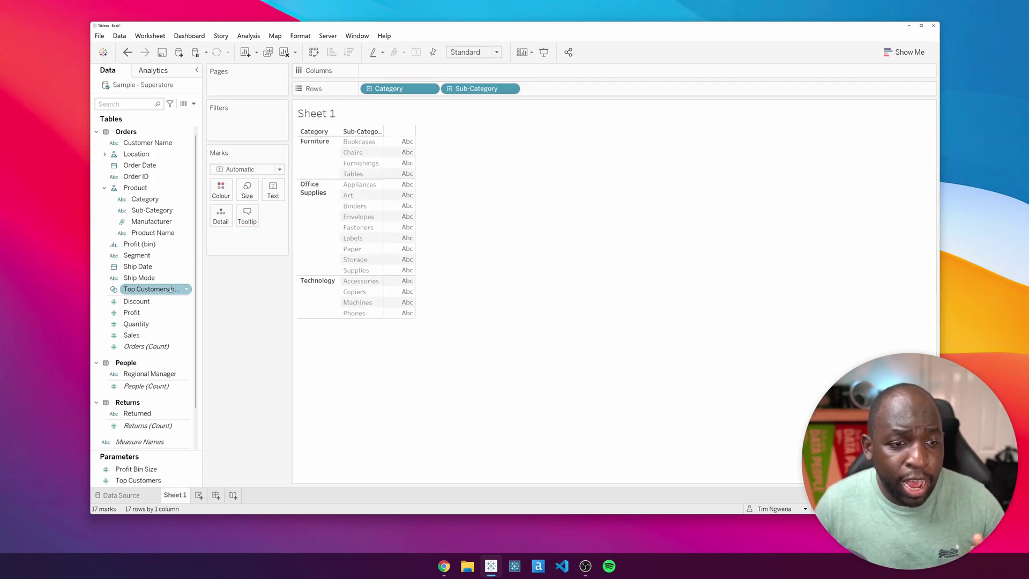
- Split the table into Segment columns, then add and remove SUM(Sales) as text
click(160, 257)
drag(145, 253, 453, 72)
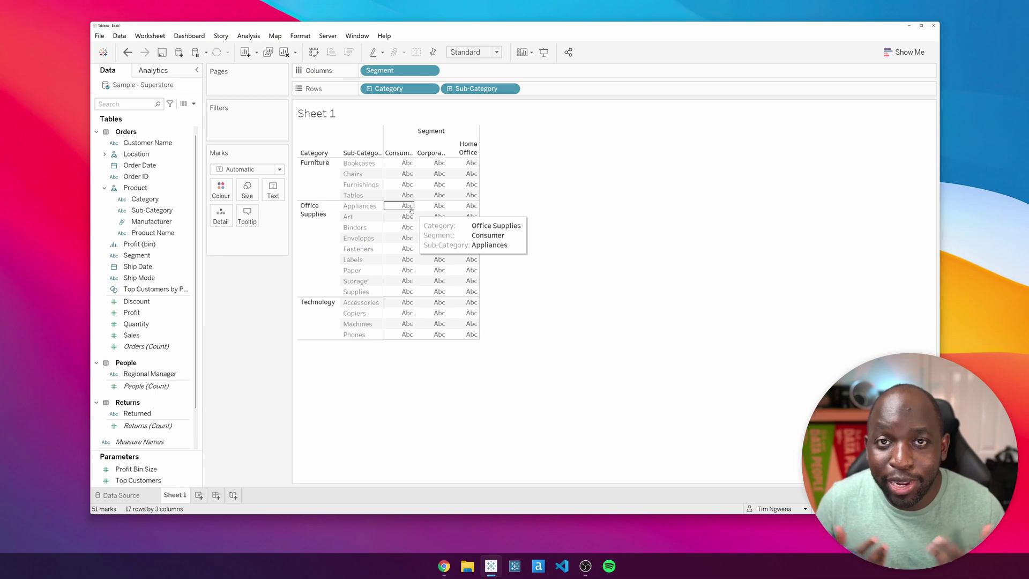
drag(131, 335, 273, 191)
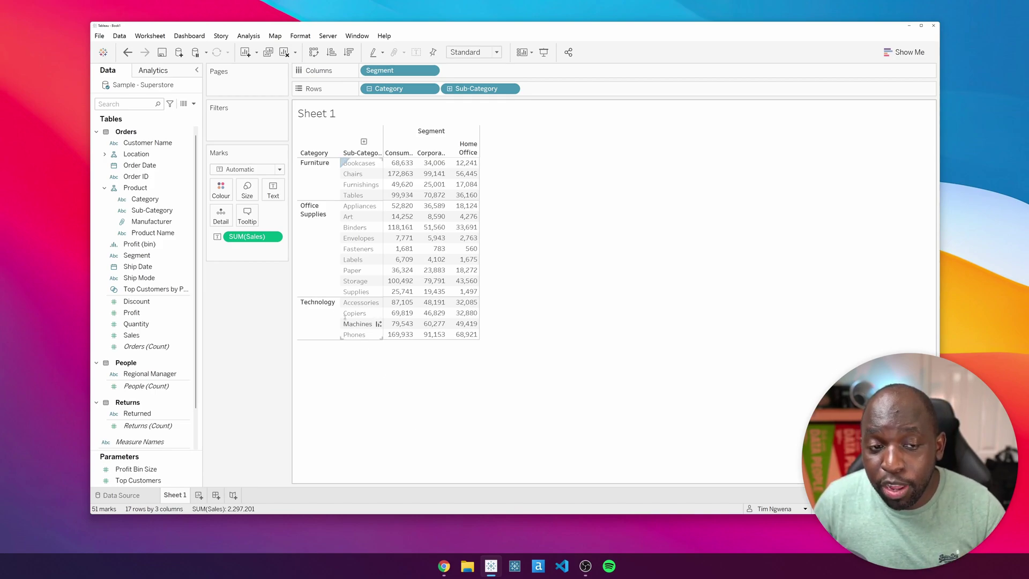
drag(250, 240, 249, 369)
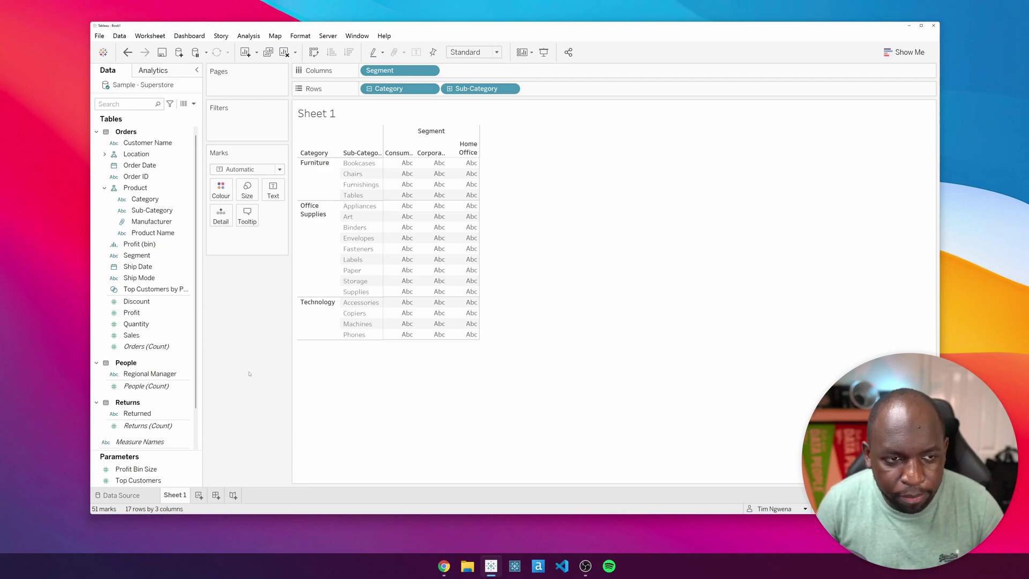
- Create a new calculated field, Calculation1, from the Data pane menu
click(193, 104)
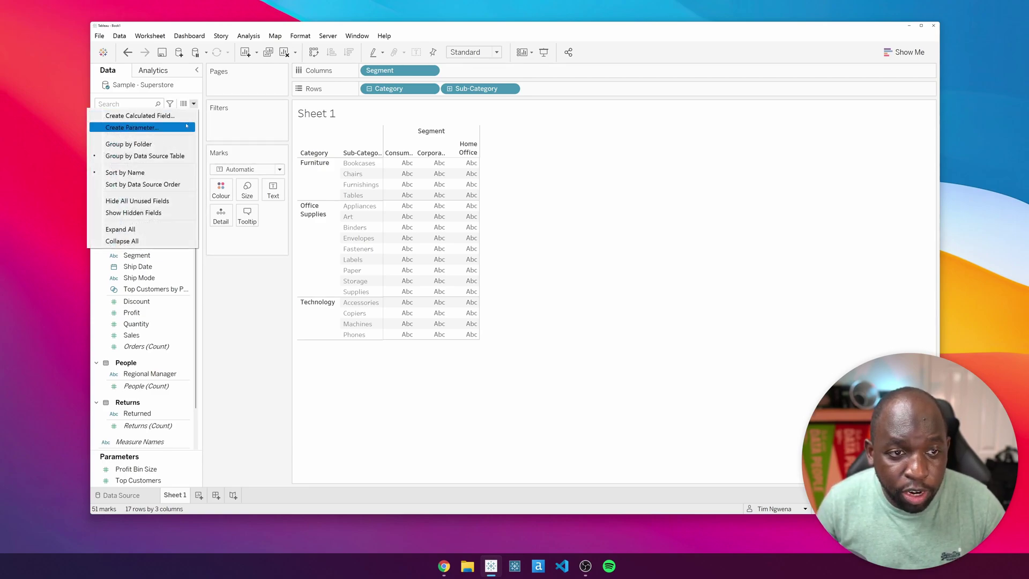
click(161, 116)
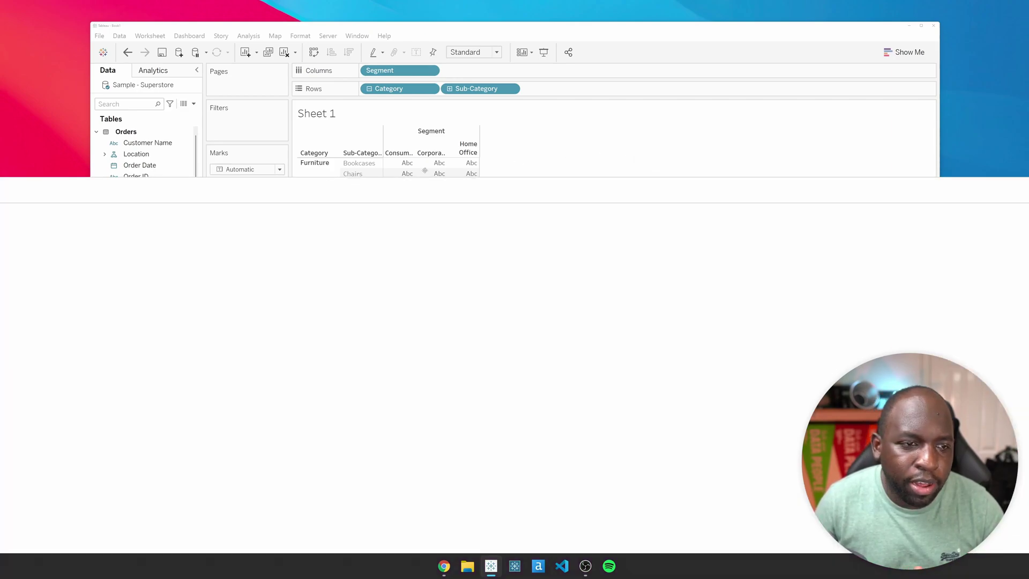
drag(691, 141, 364, 73)
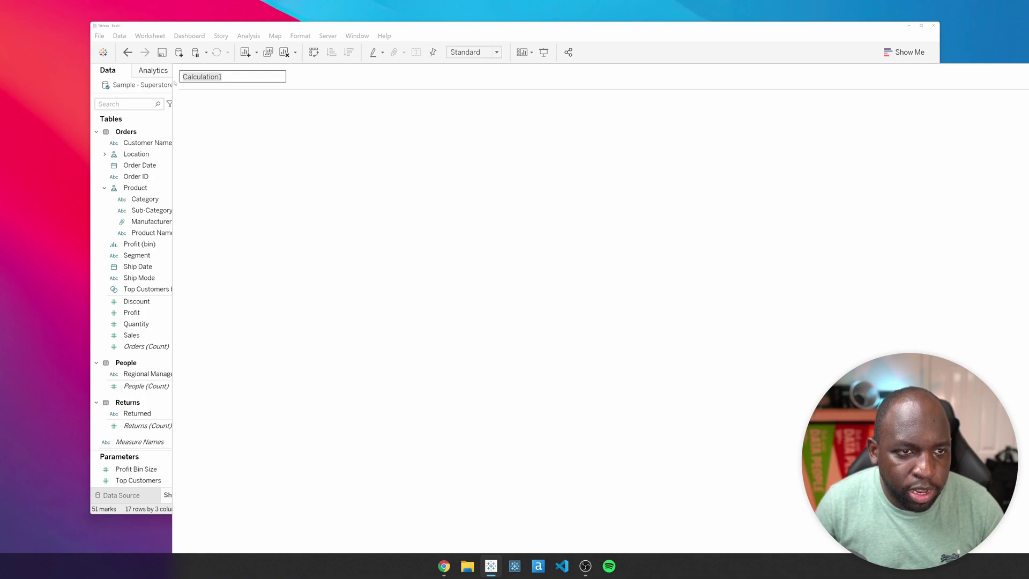
- Resize and position the calculation editor beside the worksheet with the function list showing
drag(176, 86, 833, 152)
drag(867, 83, 276, 119)
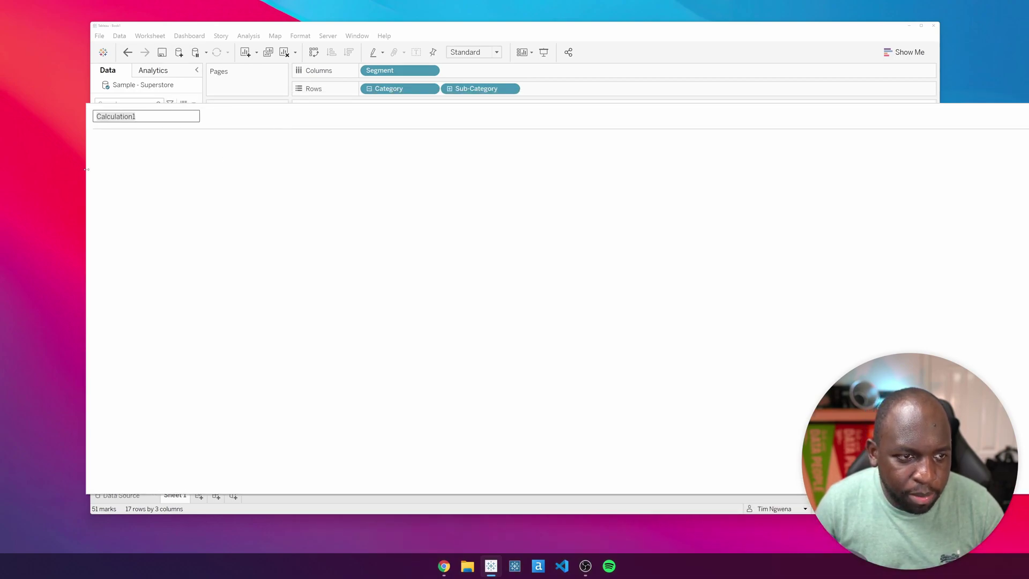
drag(86, 170, 695, 180)
drag(882, 121, 283, 127)
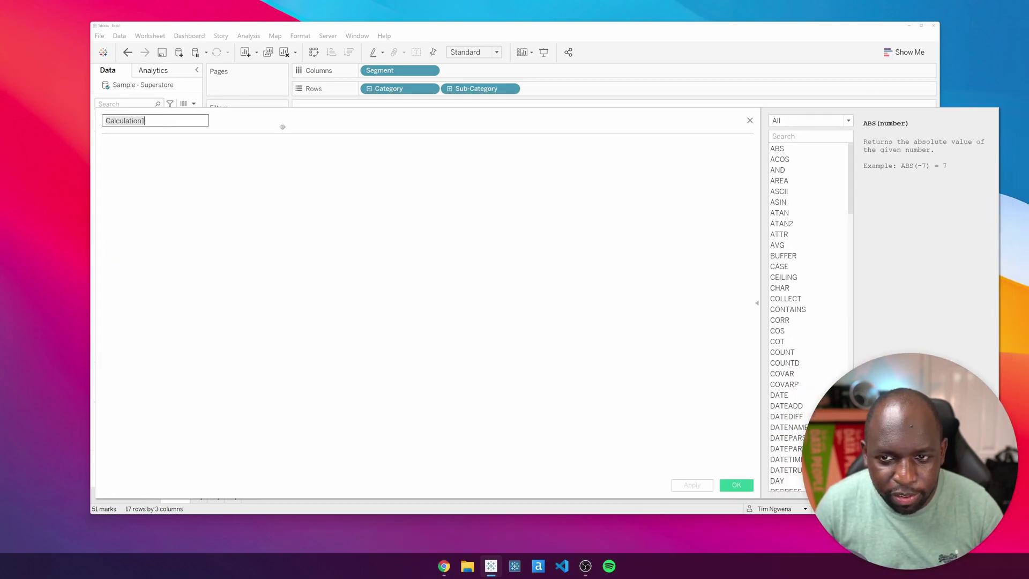
click(757, 303)
drag(728, 234, 472, 234)
drag(271, 116, 667, 129)
click(850, 256)
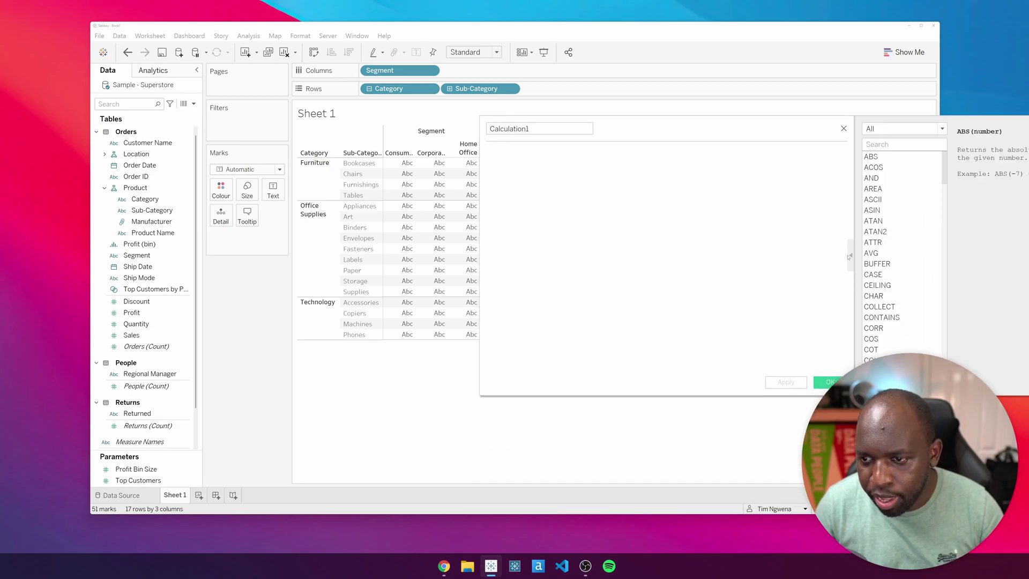
drag(770, 130, 568, 180)
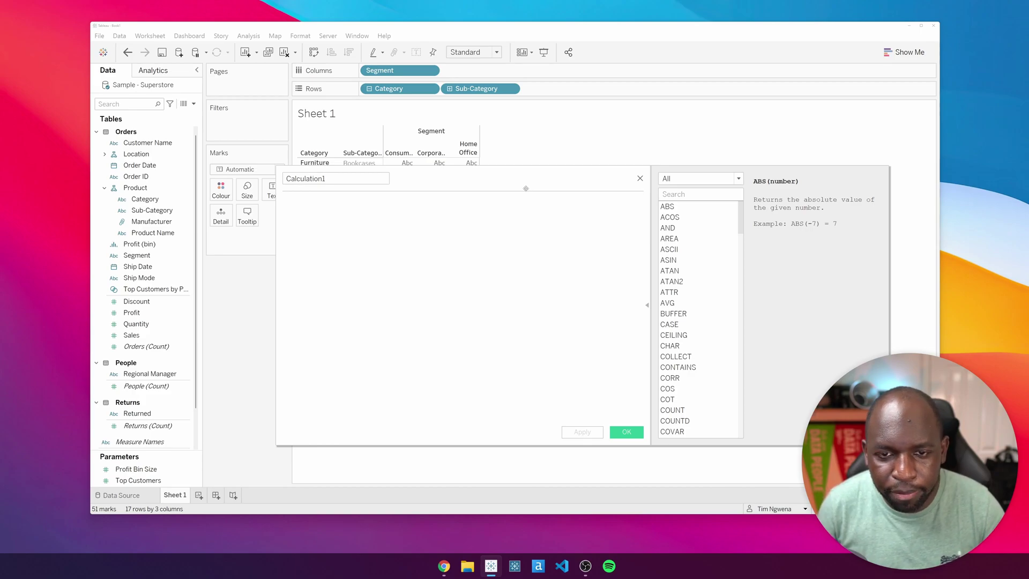
- Write a '// Comment here' line and a /* ... */ block comment in Calculation1
drag(526, 188, 530, 213)
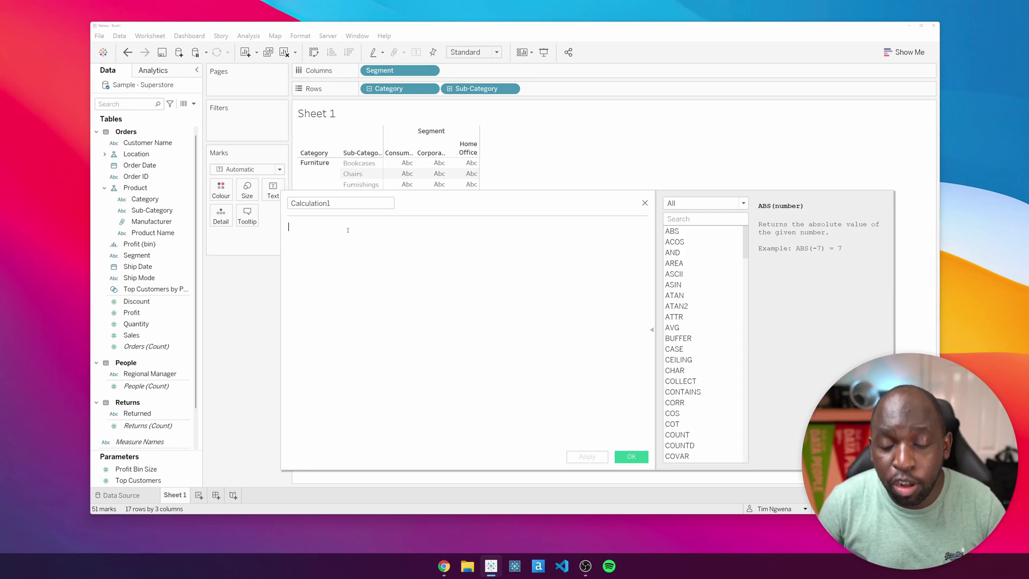
text(//)
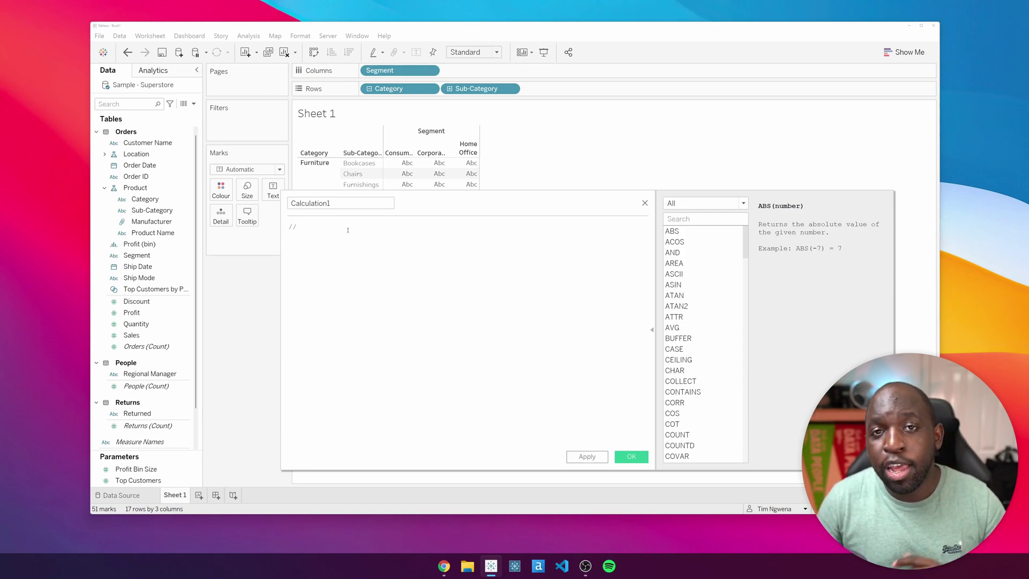
text( Comment)
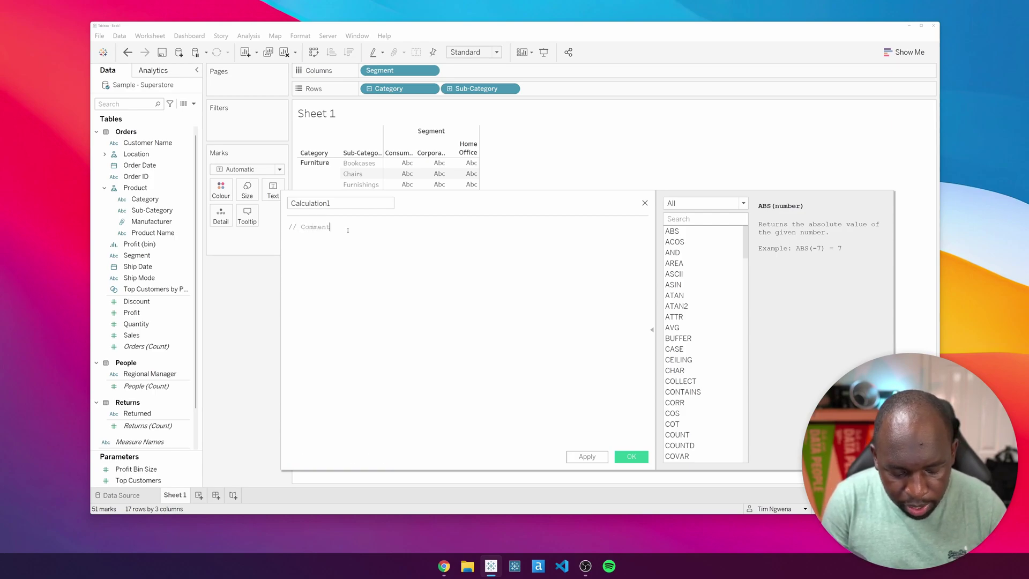
text( here)
key(Return)
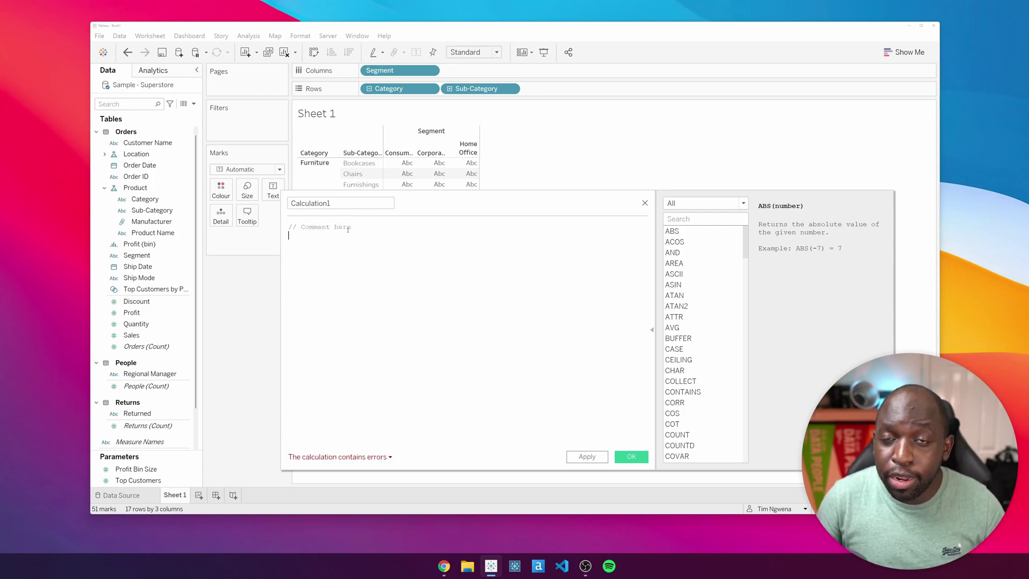
text(/*)
key(Return)
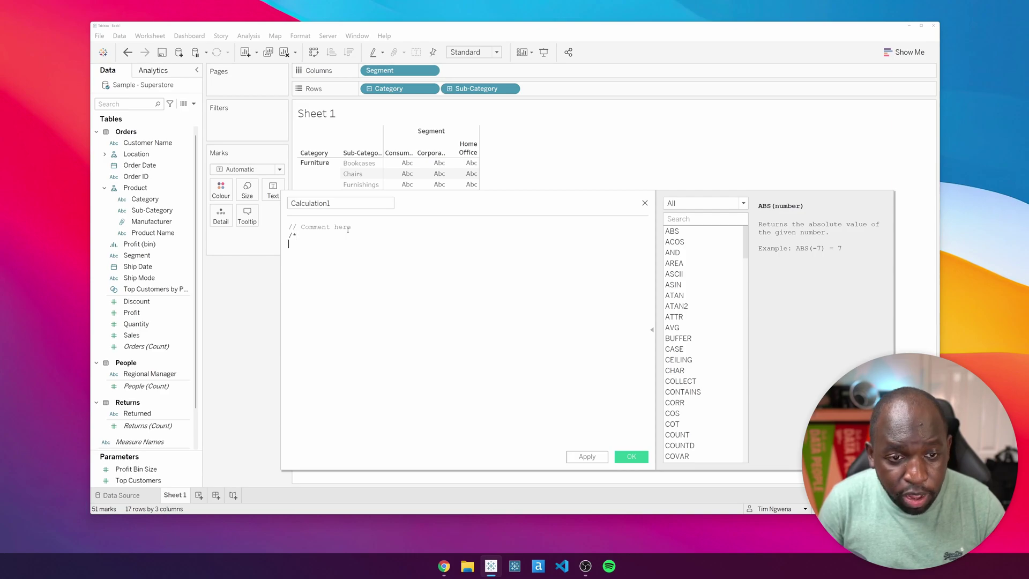
key(Return)
key(Return)
text(hdskdhskahdlhsakjhd)
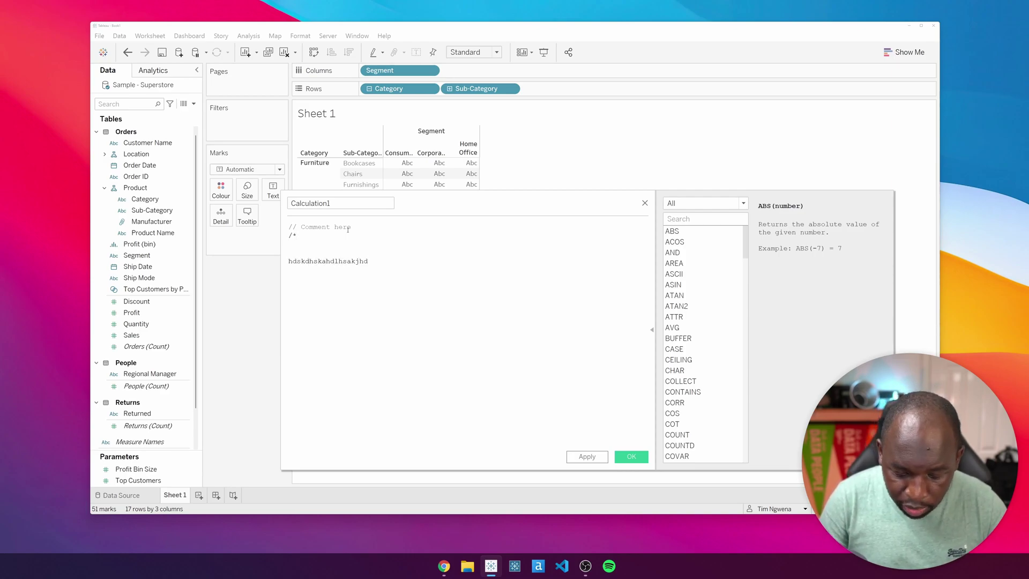
text(/)
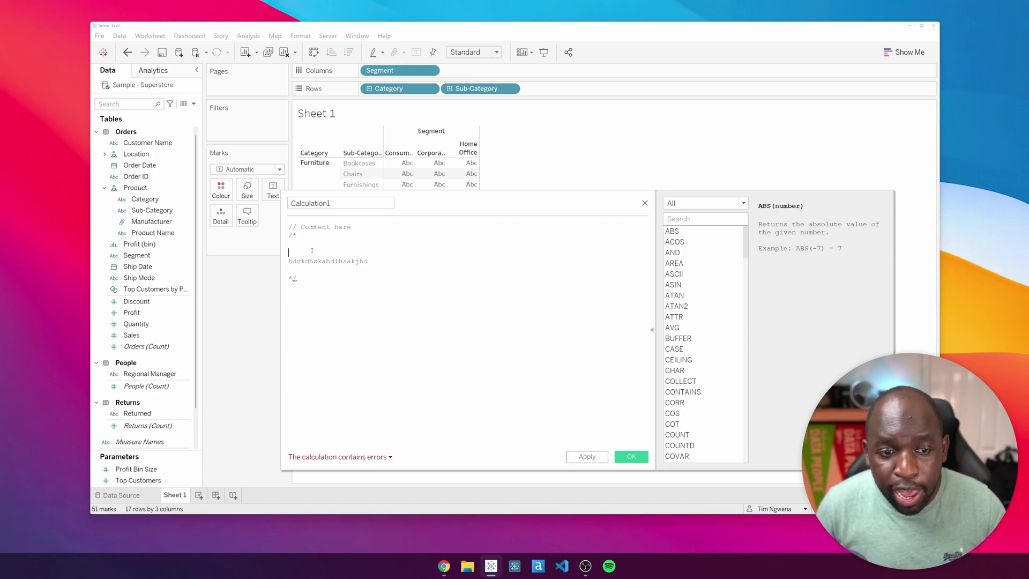
text(dshkjdhdkjhd)
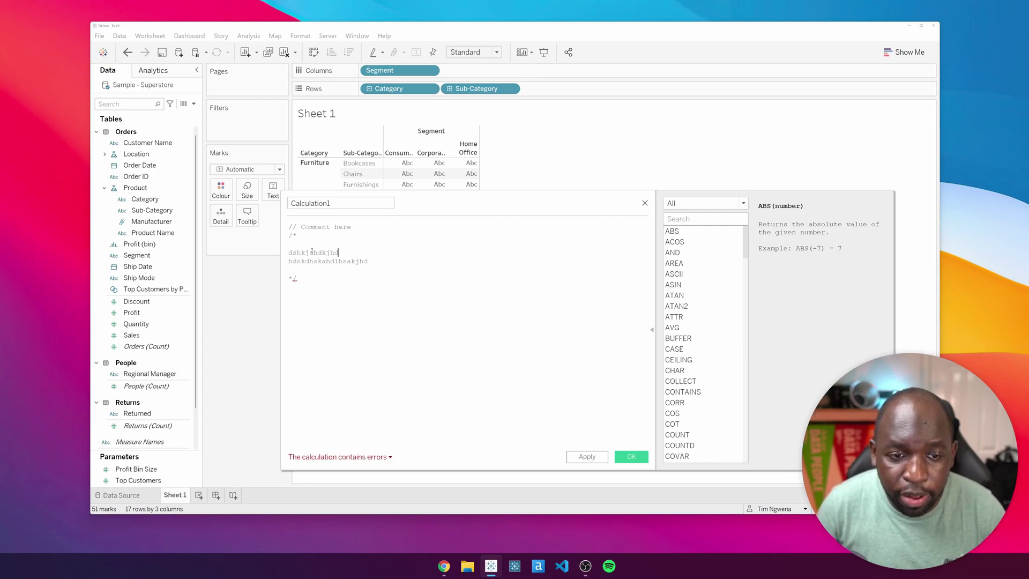
click(378, 457)
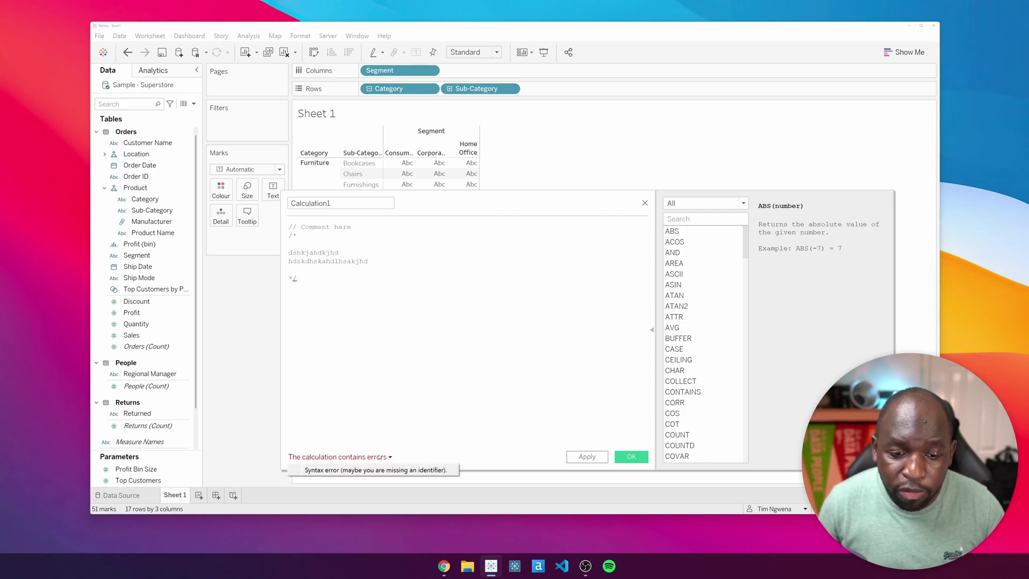
click(324, 337)
- Add sum([Sales]) below the comments, using autocomplete to fix the field reference
key(Return)
text(sum)
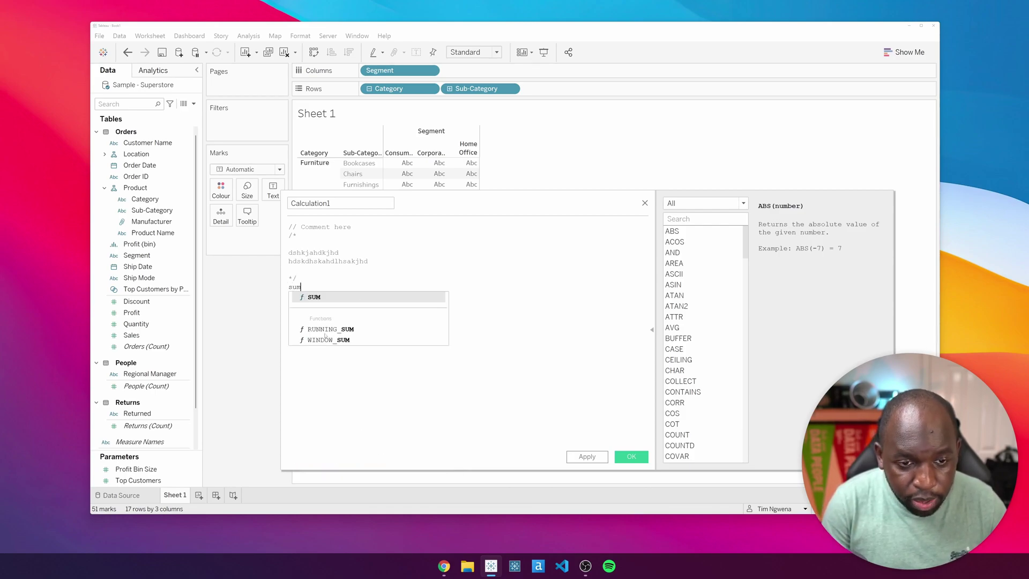
text((sales))
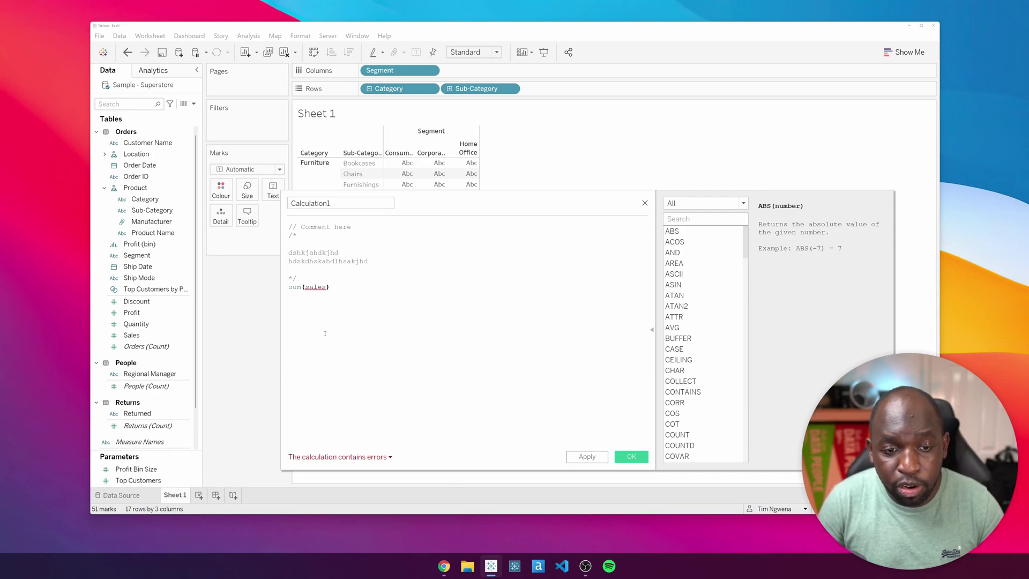
click(309, 288)
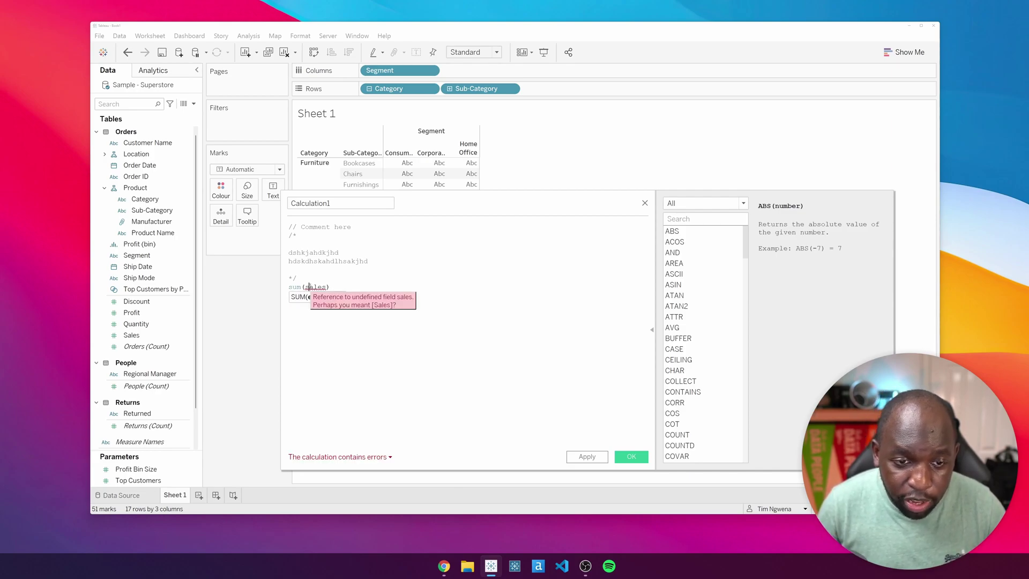
key(ctrl+space)
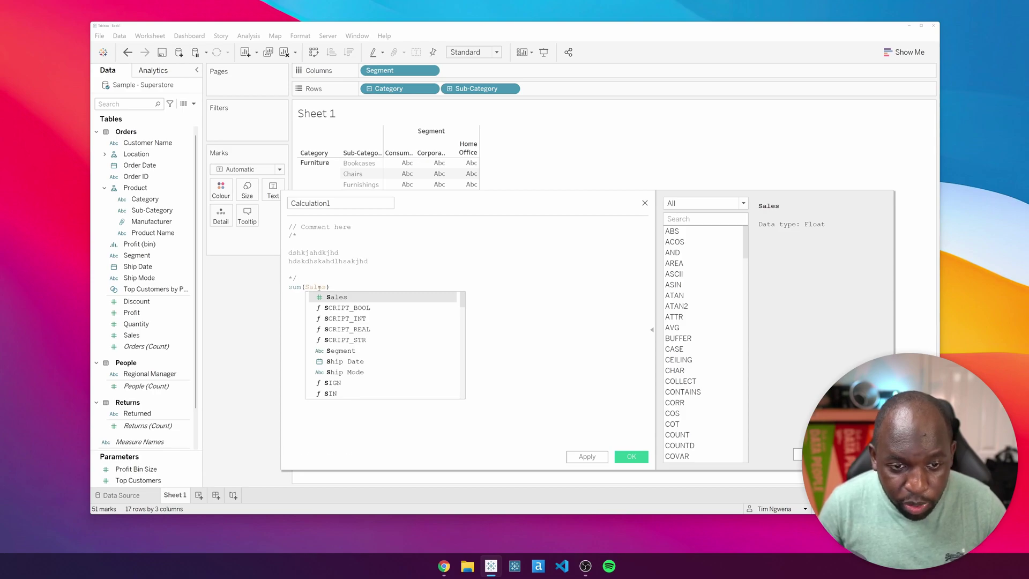
click(379, 299)
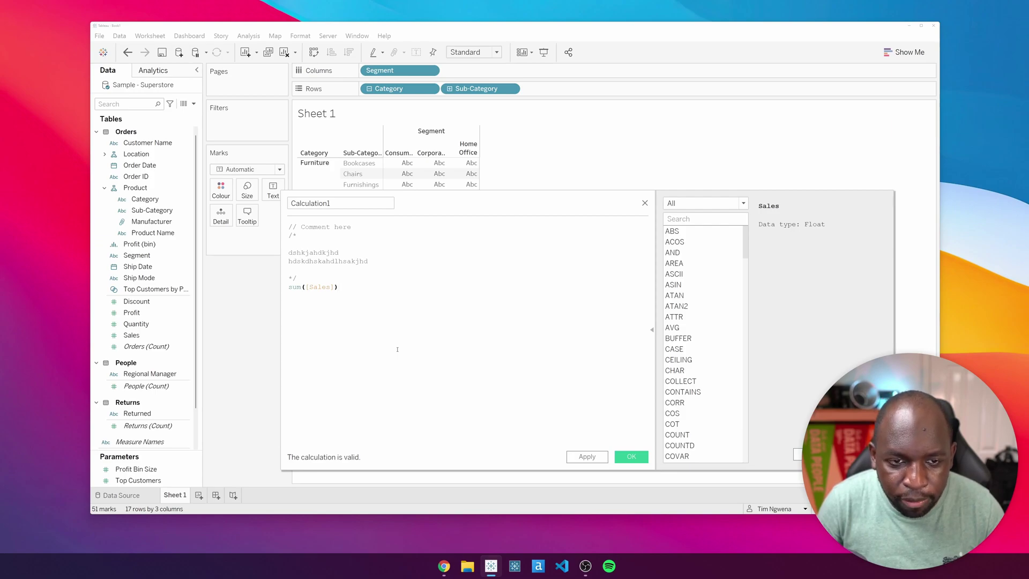
- Replace the formula with comments: find furniture, find chairs, tag discontinued, mark others discounted
drag(414, 306, 279, 232)
key(BackSpace)
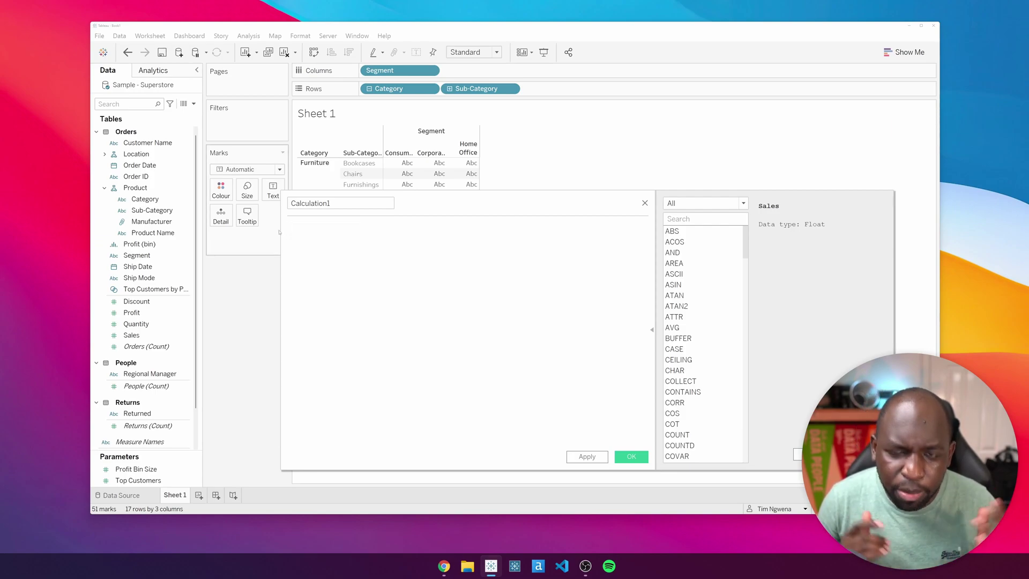
text(//)
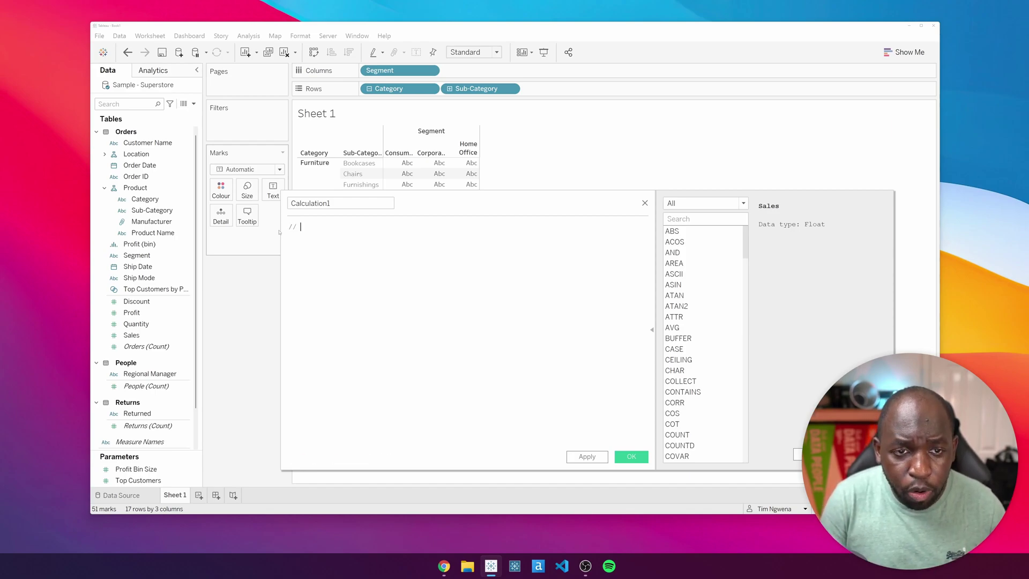
text( Need )
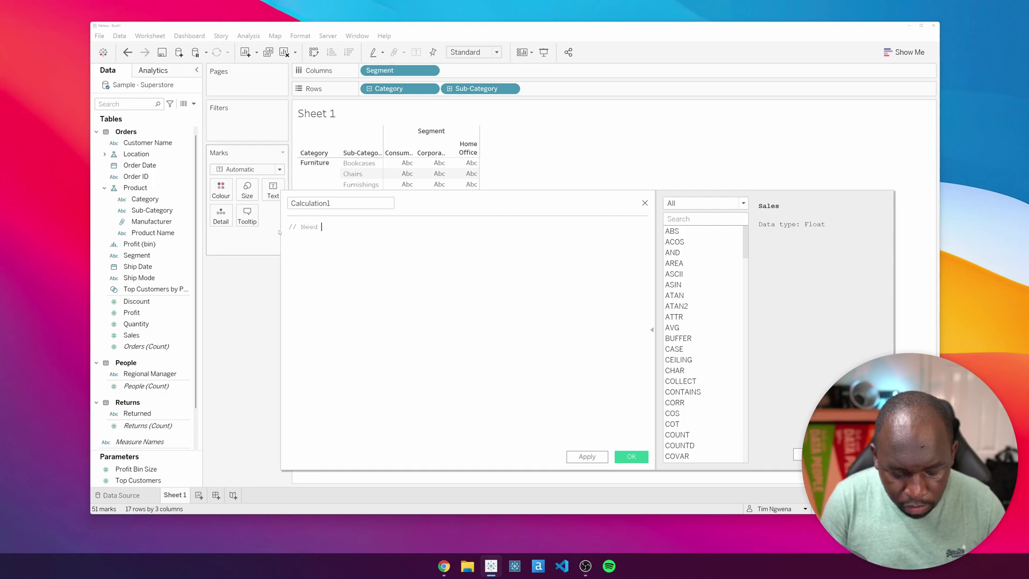
text(find)
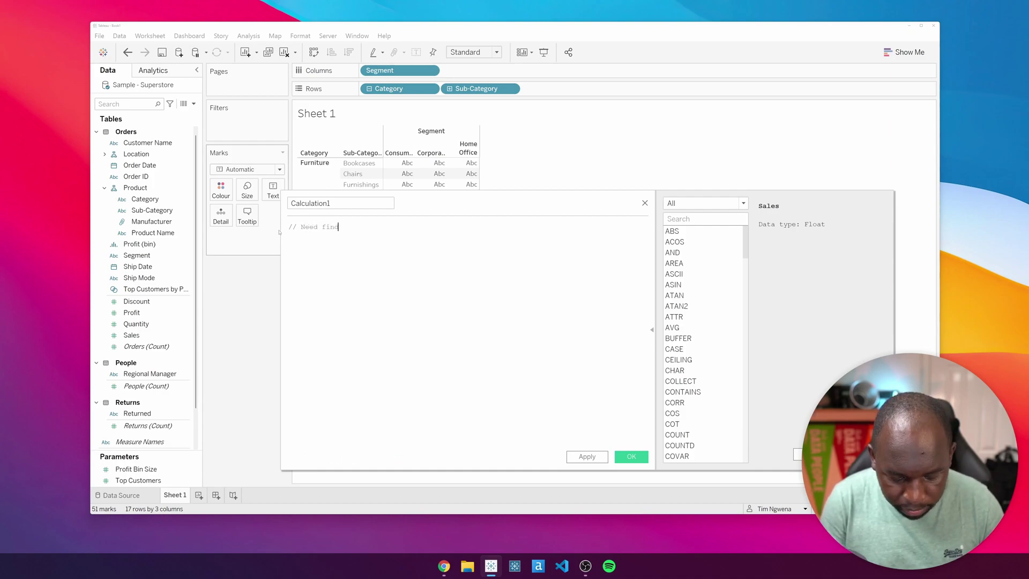
text( all items in )
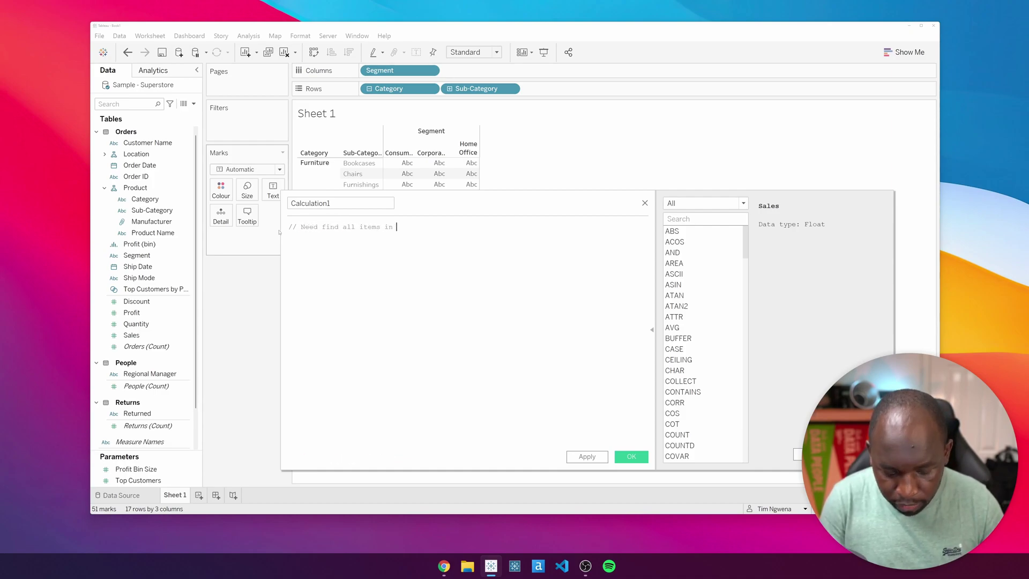
text(furniture)
key(Return)
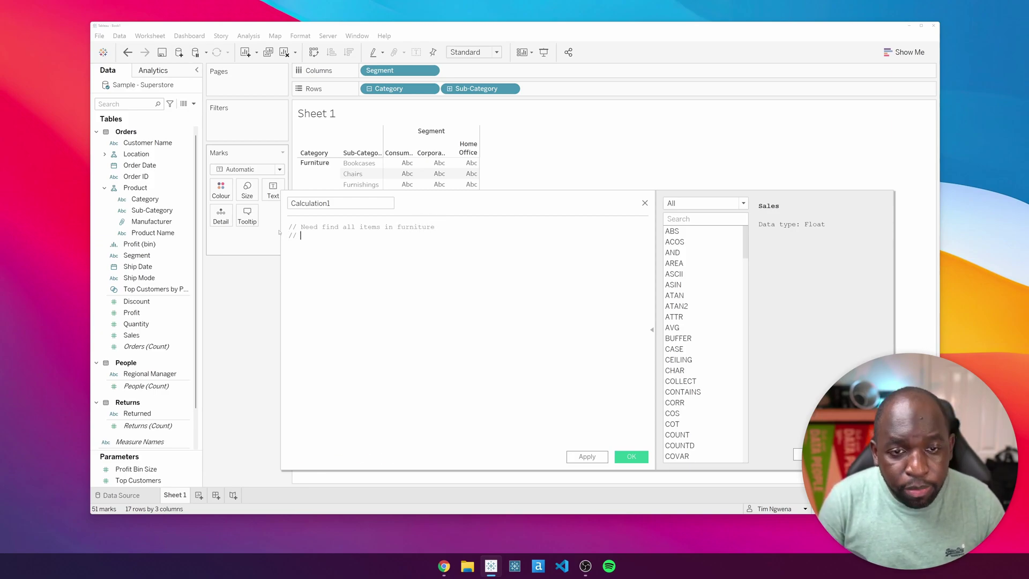
text(// )
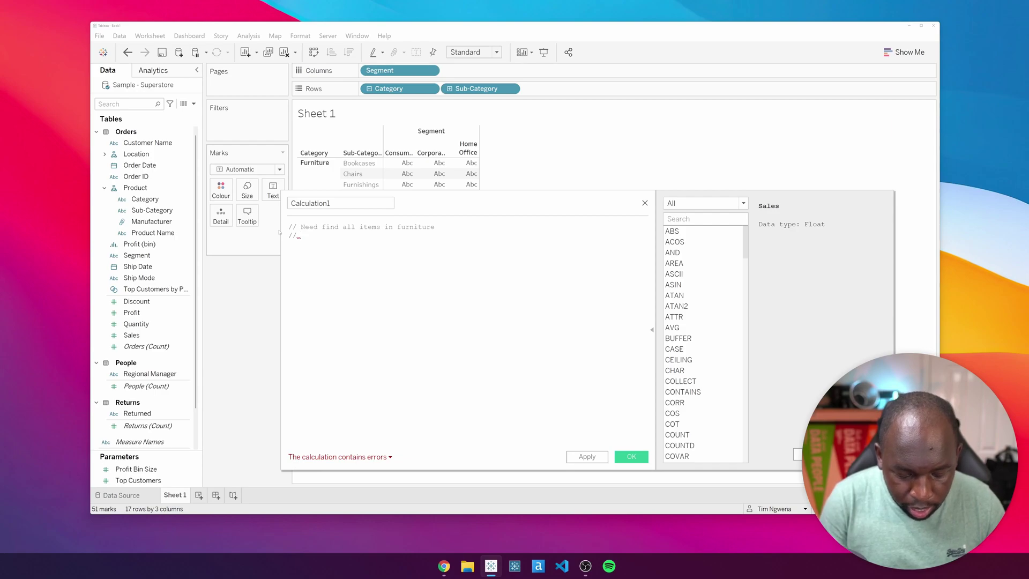
text(I then need )
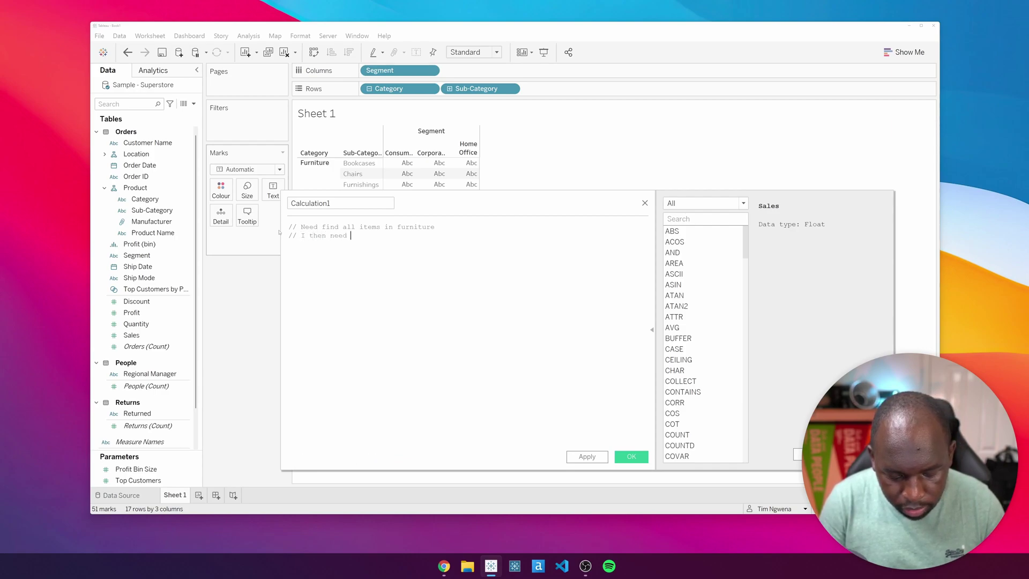
text(to dind )
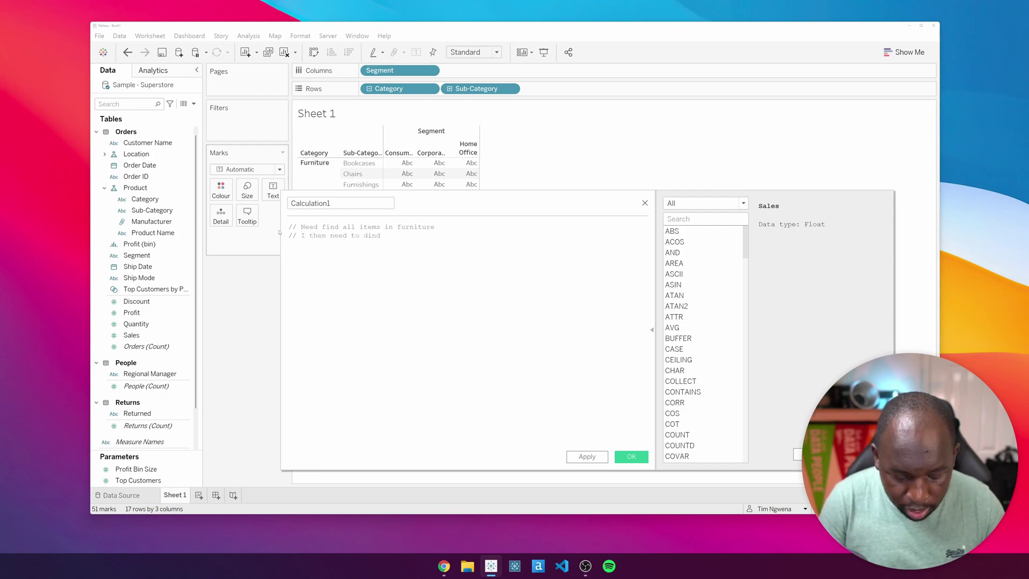
text(everything in cha)
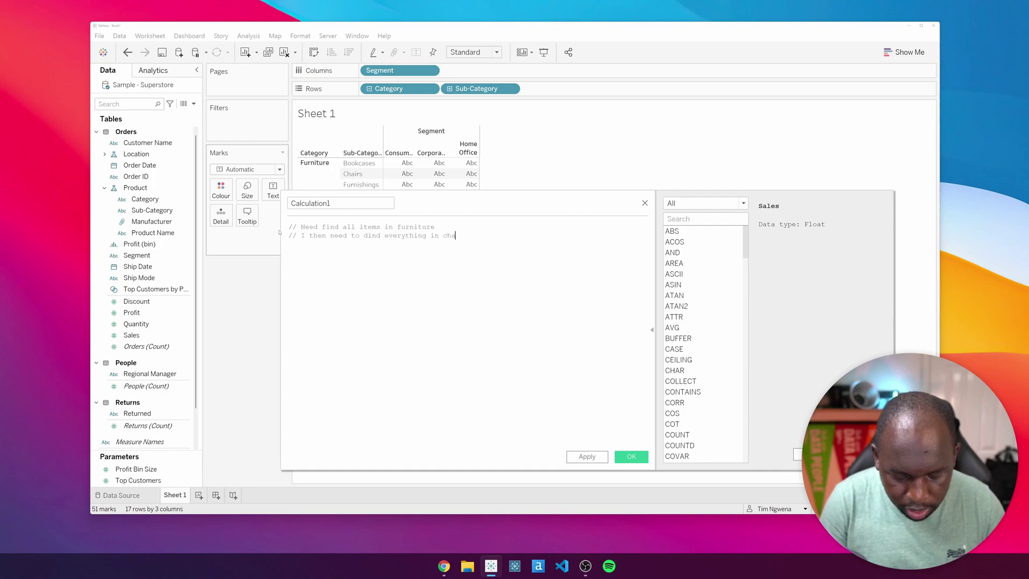
text(irs )
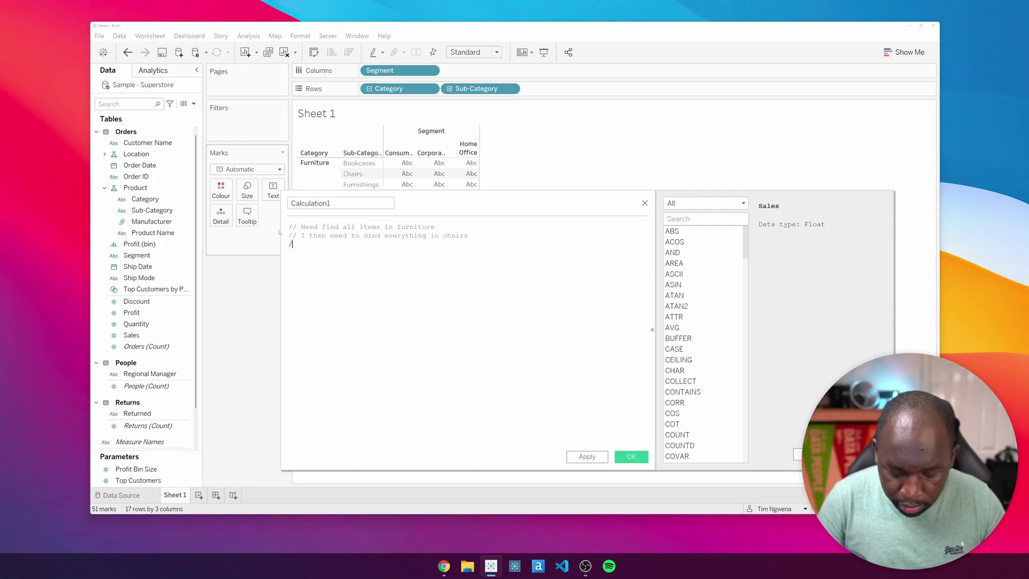
text(// tag)
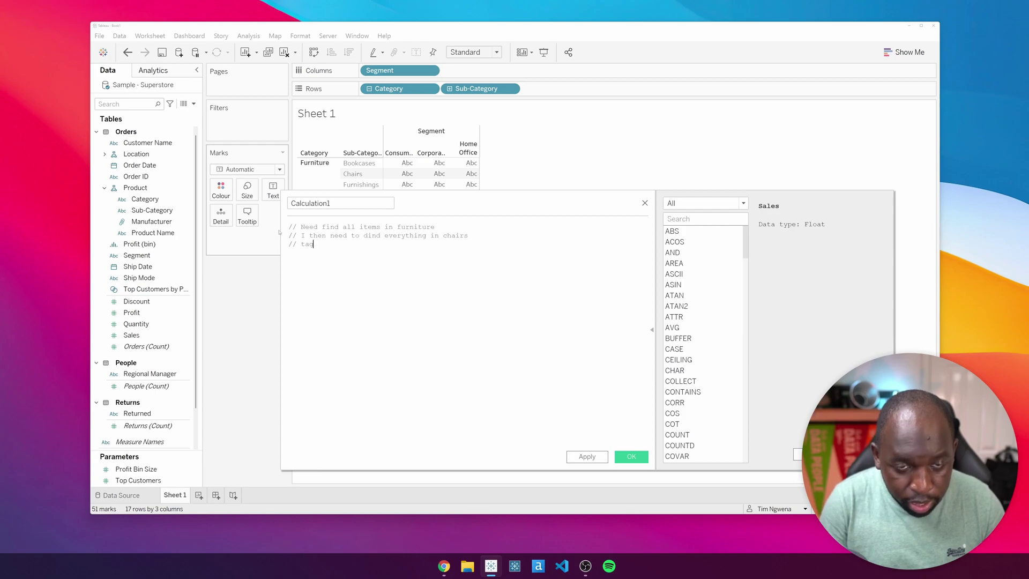
text( those as)
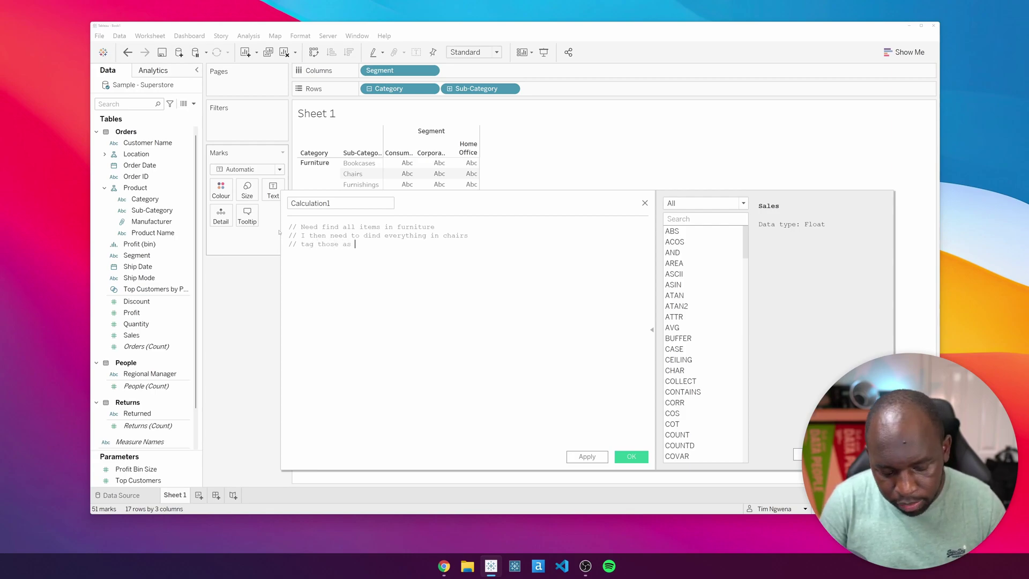
text( discontino)
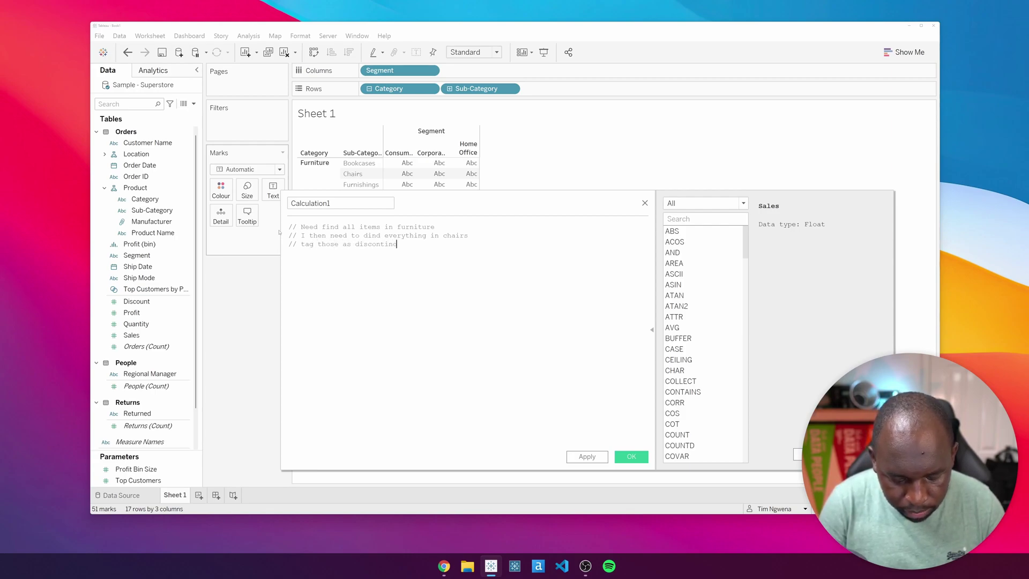
text(ued)
key(Return)
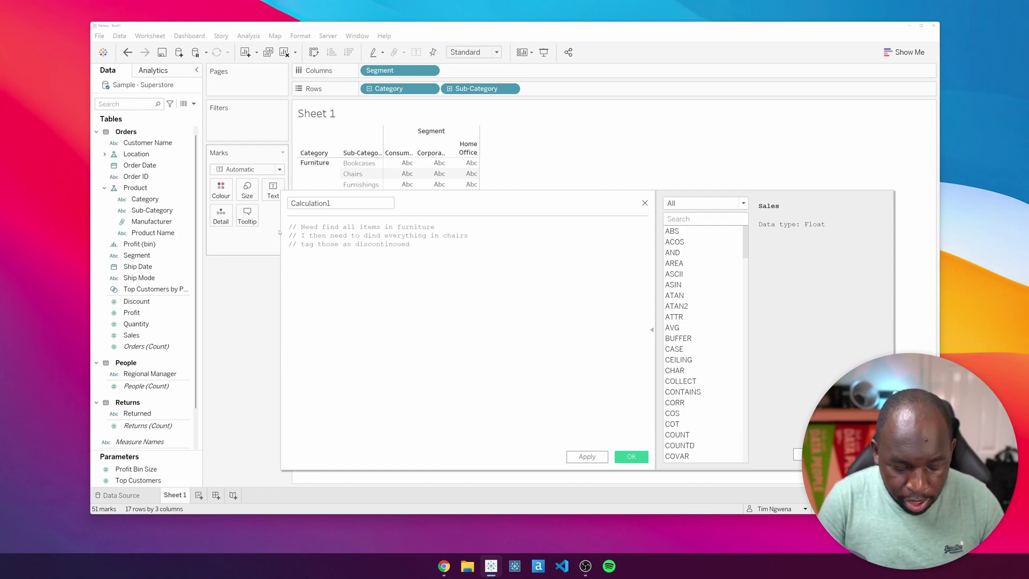
text(// For everythelse )
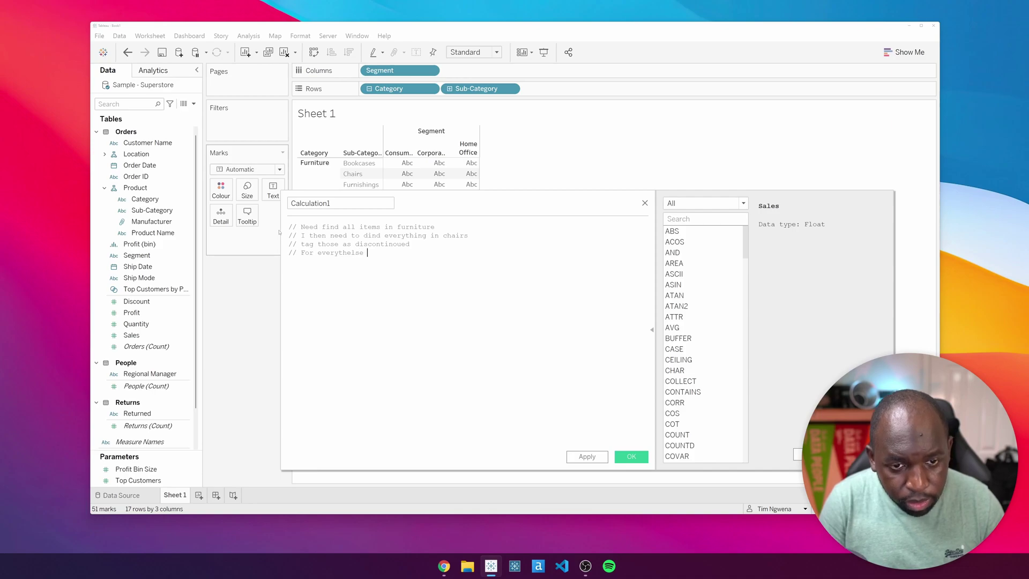
text(Mark)
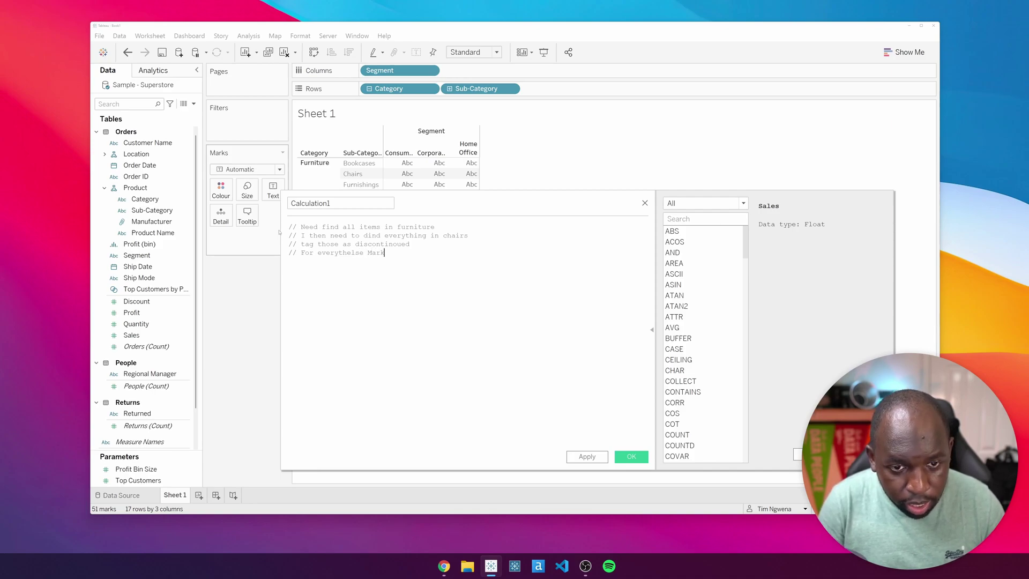
text(as discount)
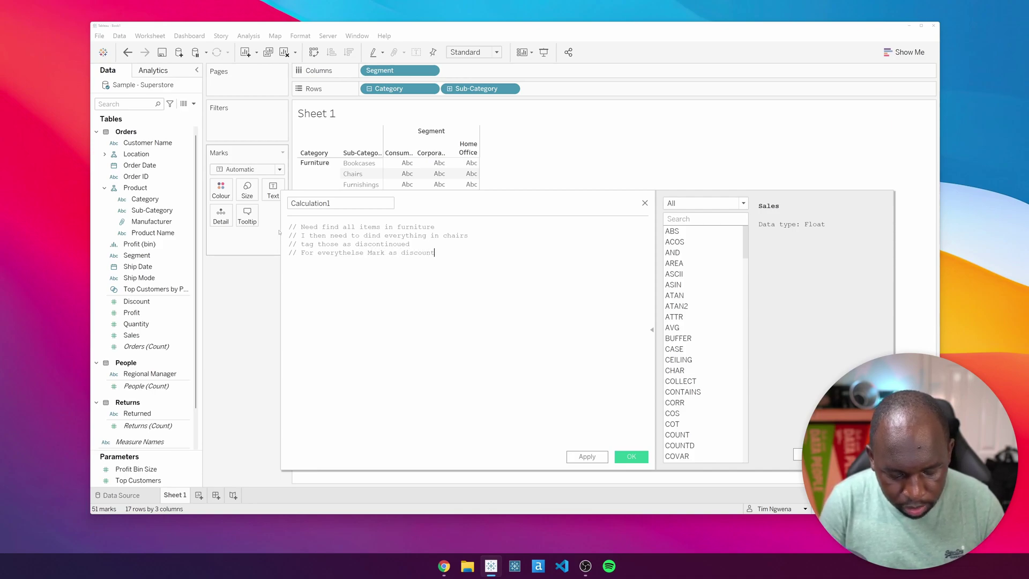
text(er)
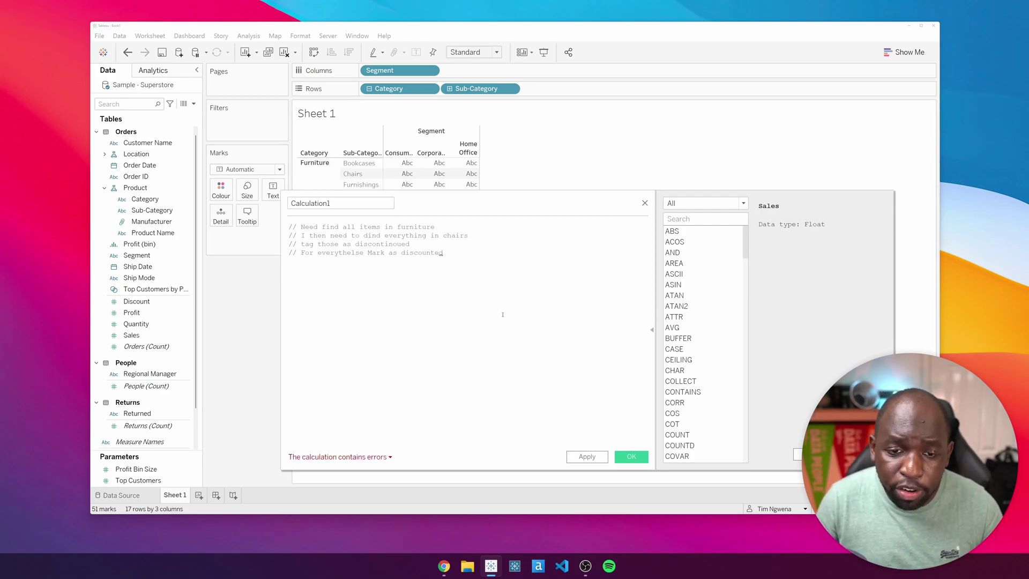
- Move the editor off the sheet and space the comment lines apart with blank lines
scroll(501, 315, up, 5)
scroll(498, 315, down, 5)
scroll(496, 317, up, 2)
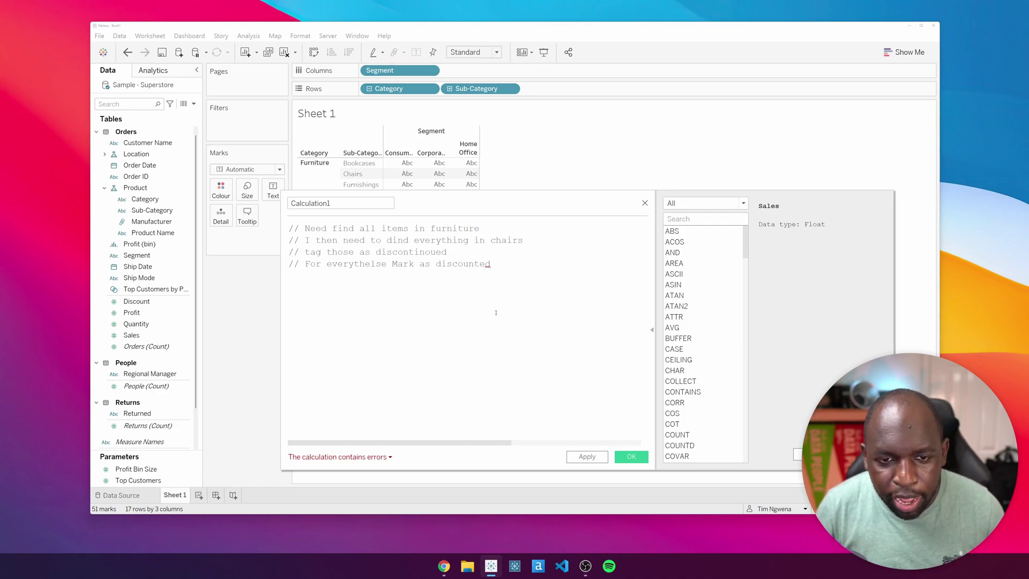
scroll(496, 312, up, 1)
drag(504, 202, 728, 107)
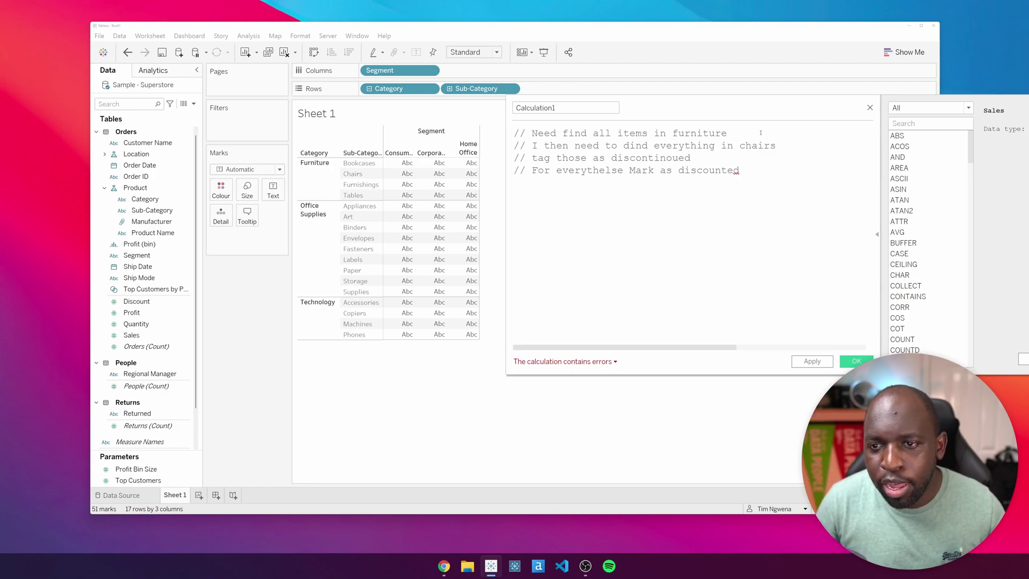
key(Return)
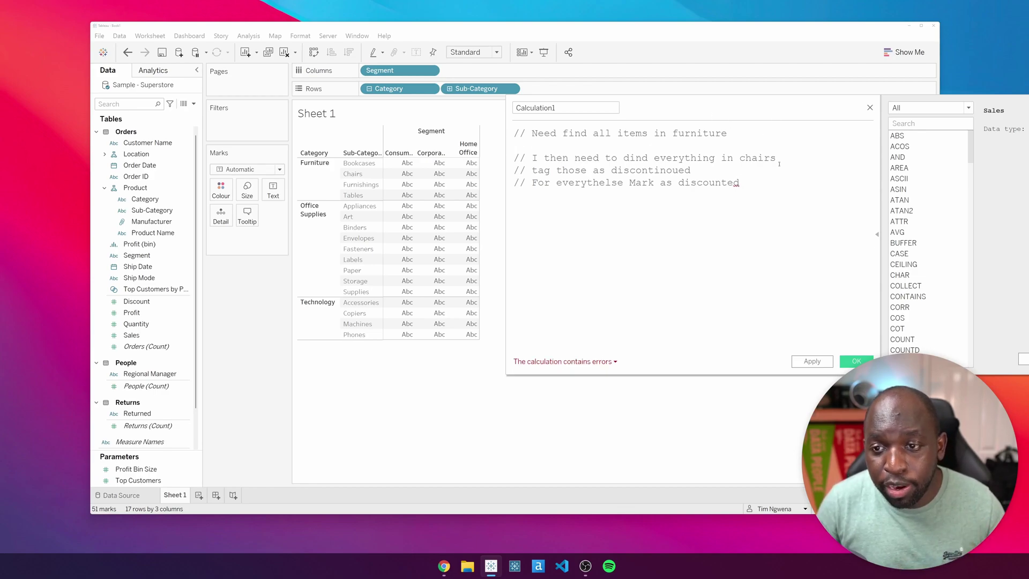
key(Return)
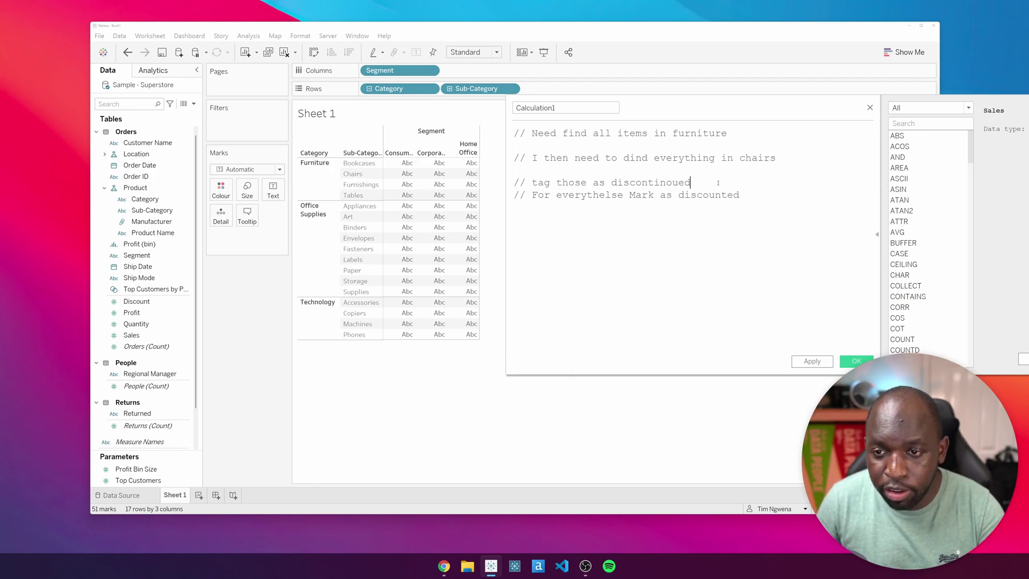
key(Return)
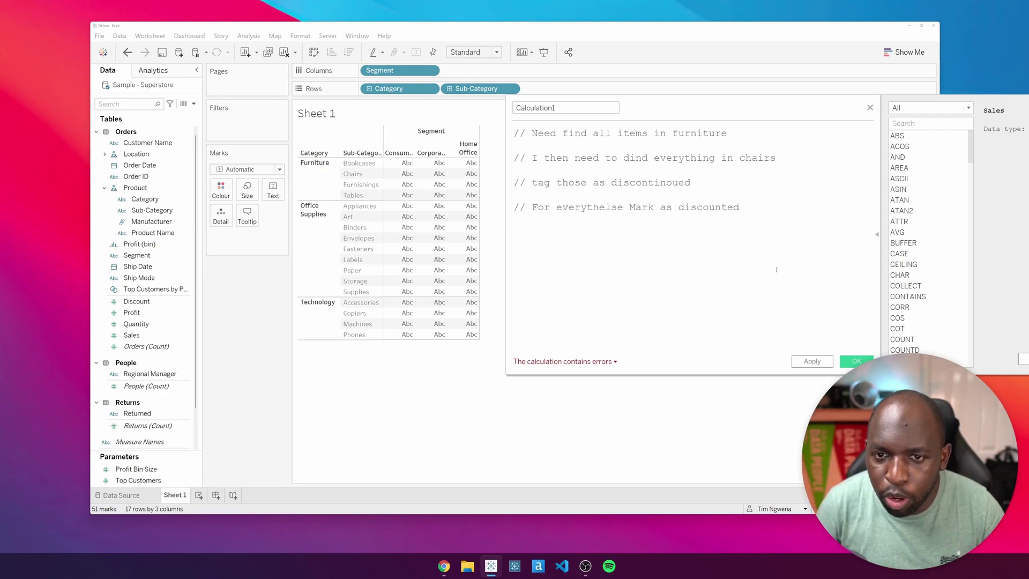
key(Return)
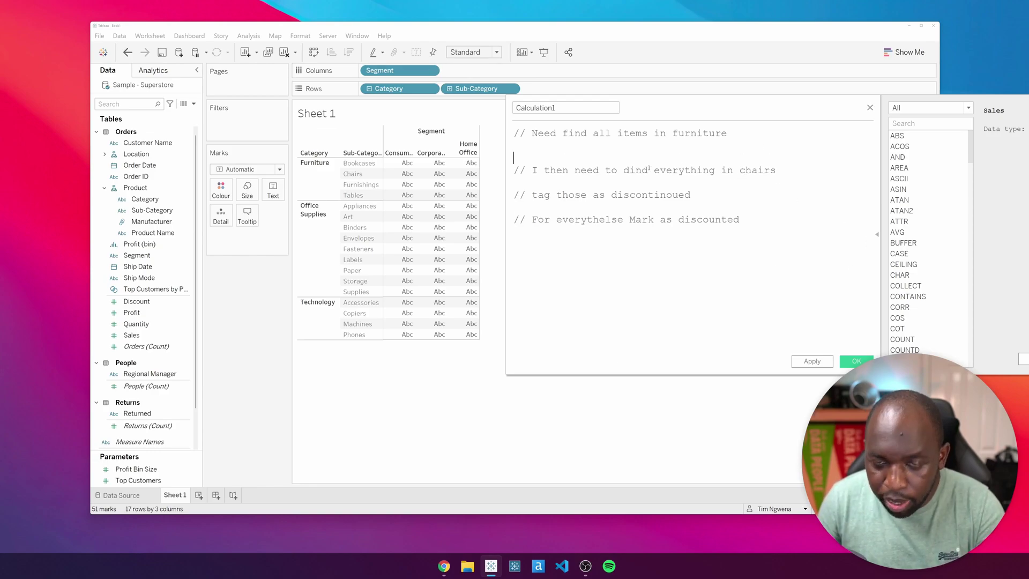
click(563, 147)
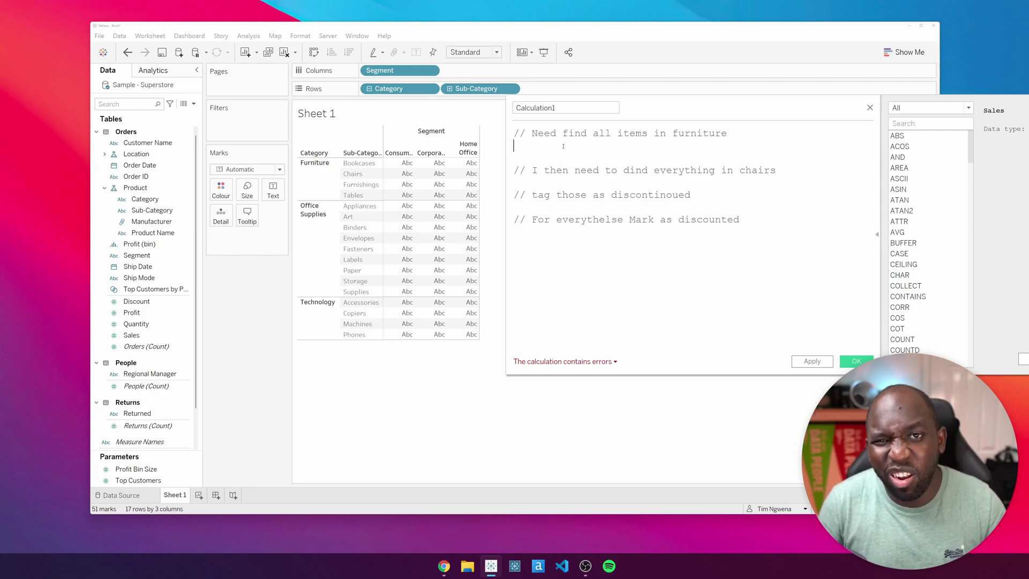
- Write IF [Category]='Furniture' THEN 'Found' ELSE 'ignore' END under the furniture comment
text(If )
text([Category])
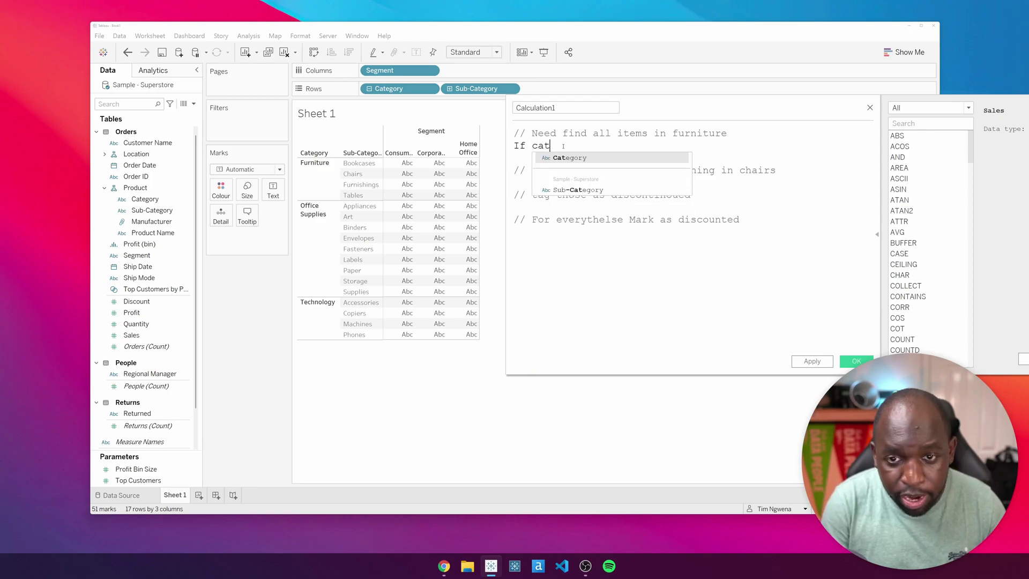
text(='F)
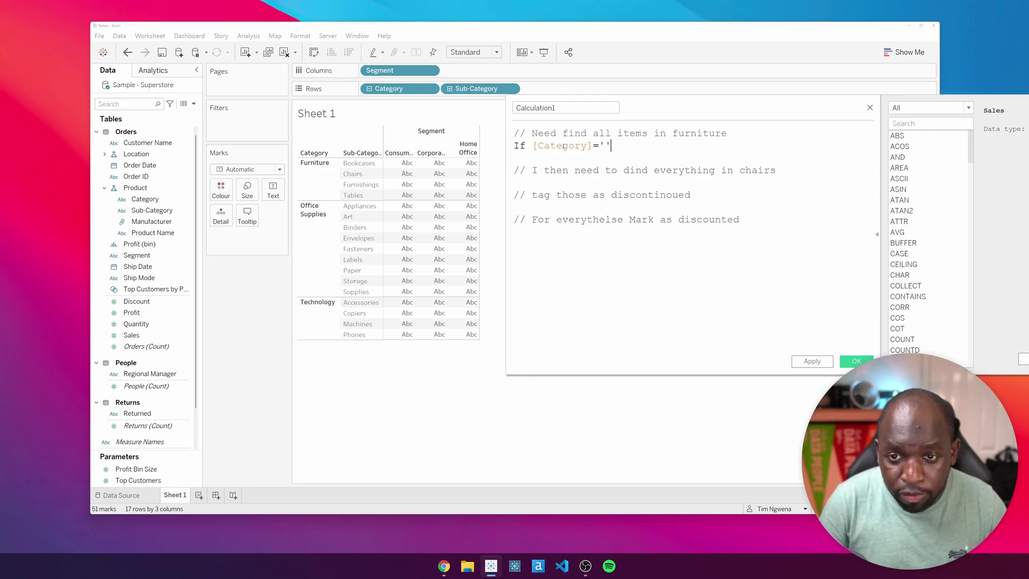
text(urnitur)
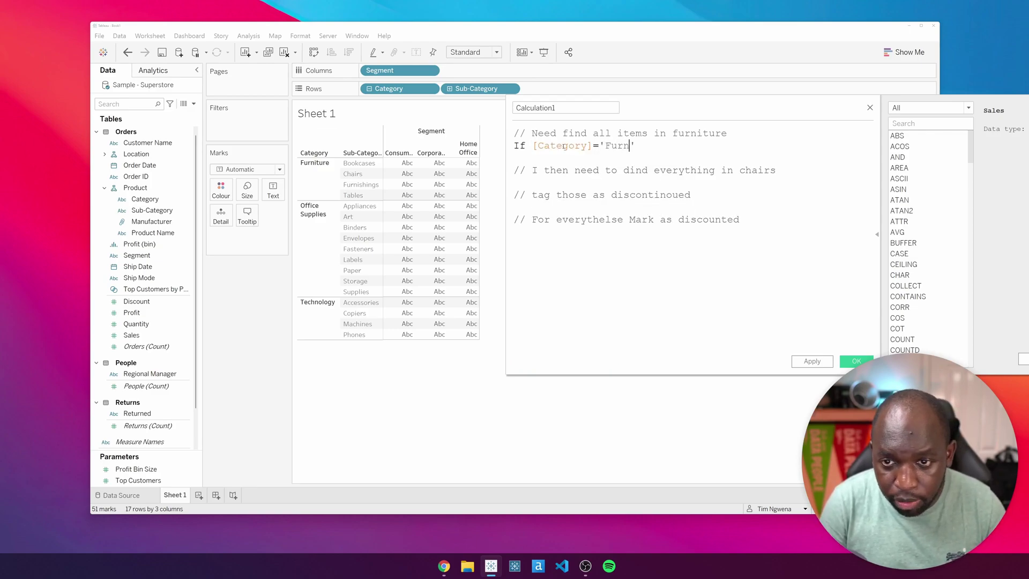
text(es)
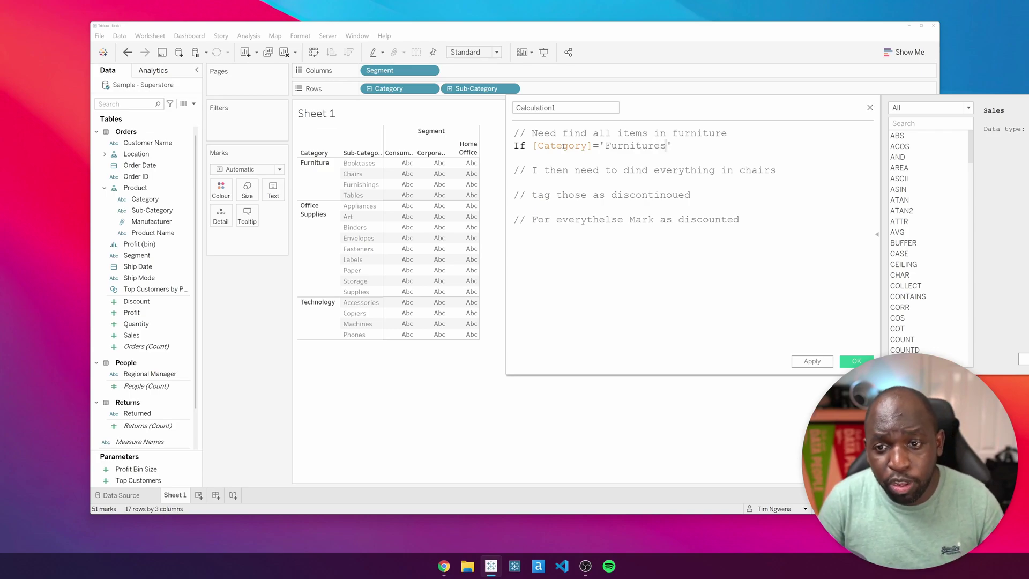
key(BackSpace)
key(Right)
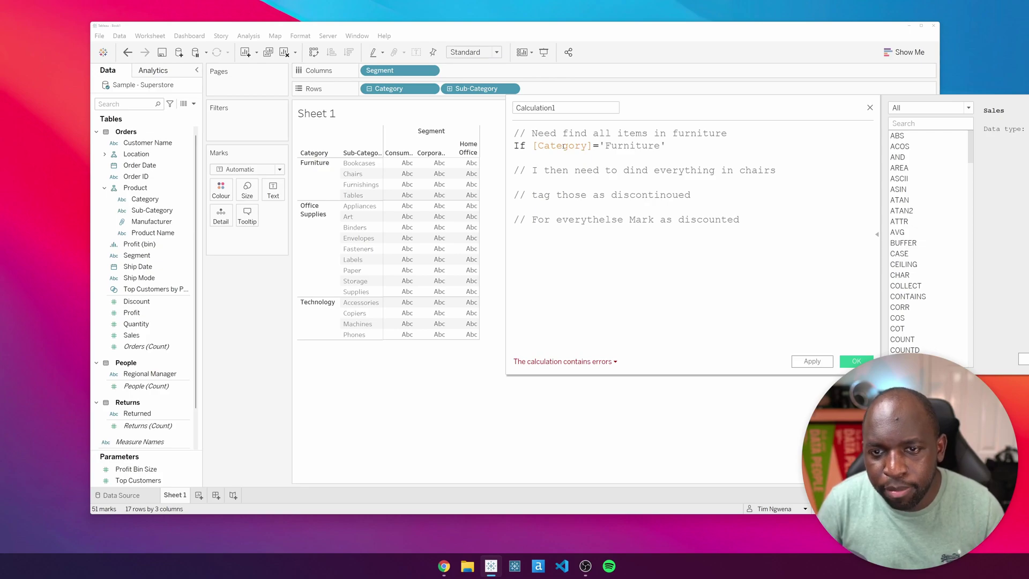
text(THEN )
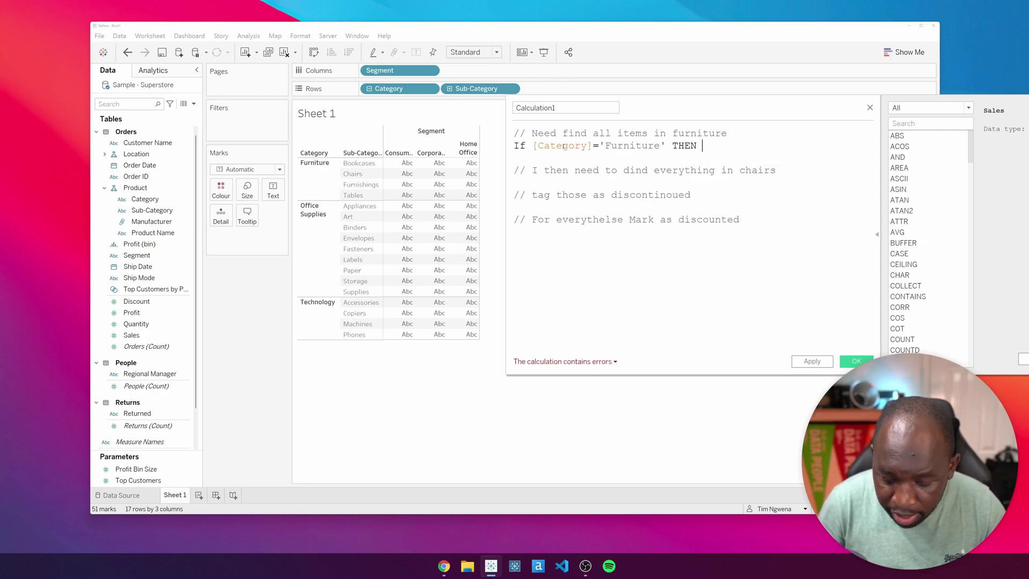
text(''Found)
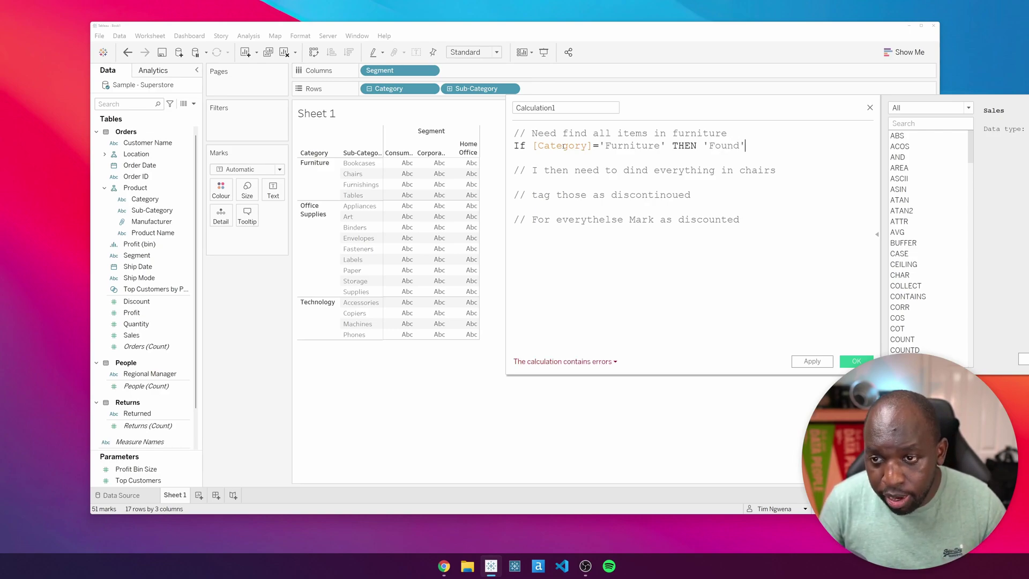
text( E)
key(BackSpace)
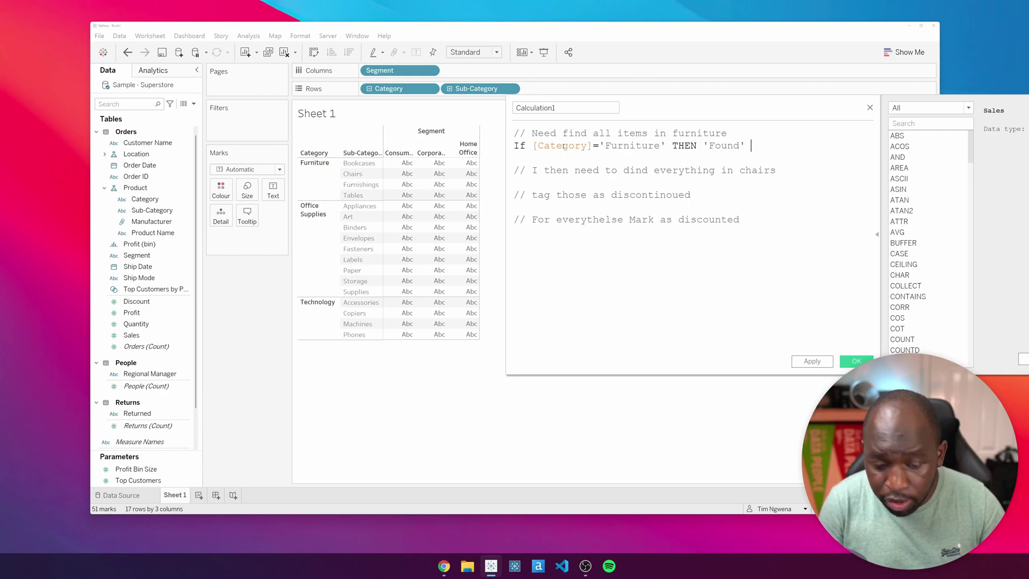
text(END)
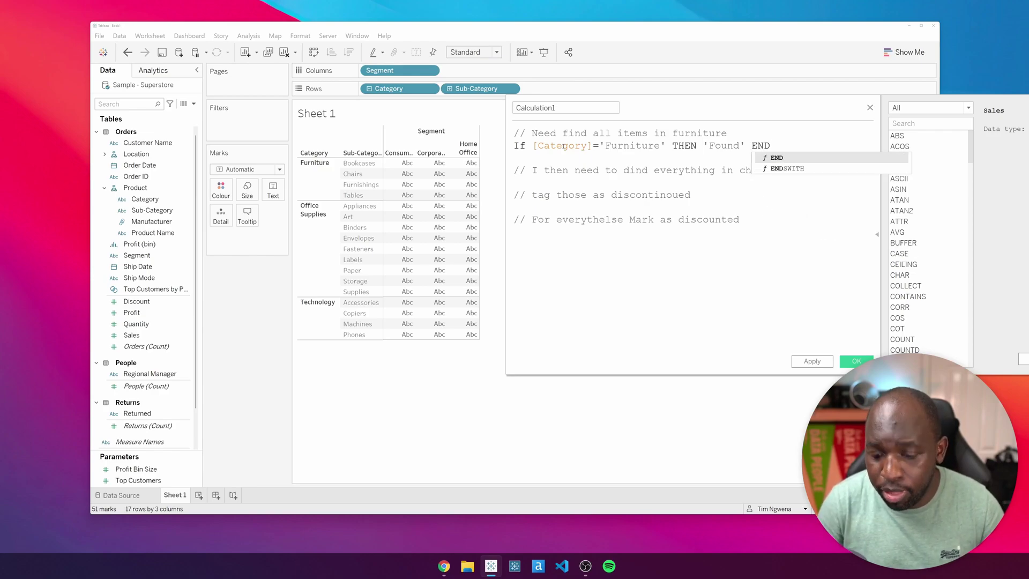
click(576, 269)
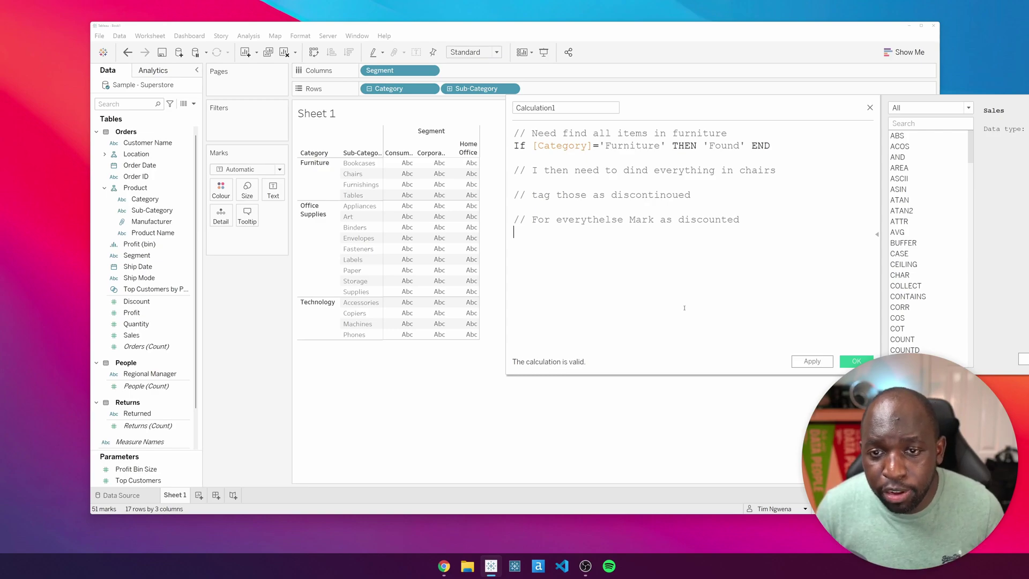
scroll(684, 308, up, 1)
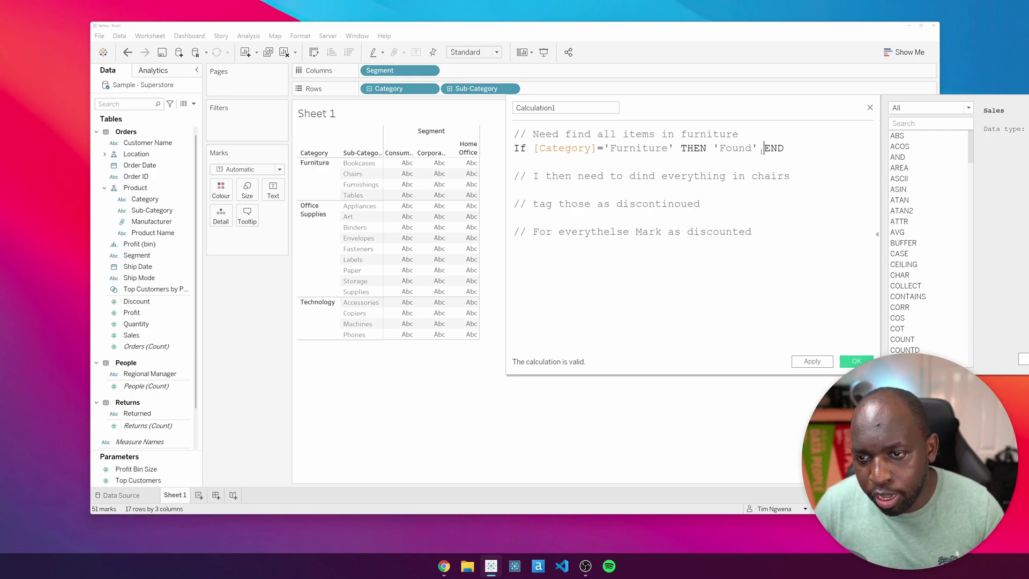
text(ELSE )
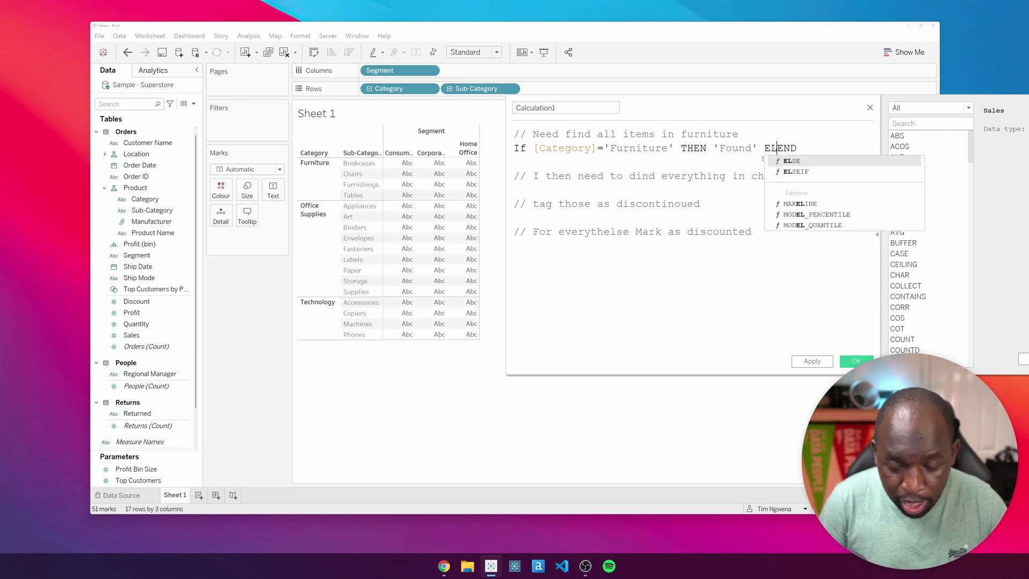
text(''ignore)
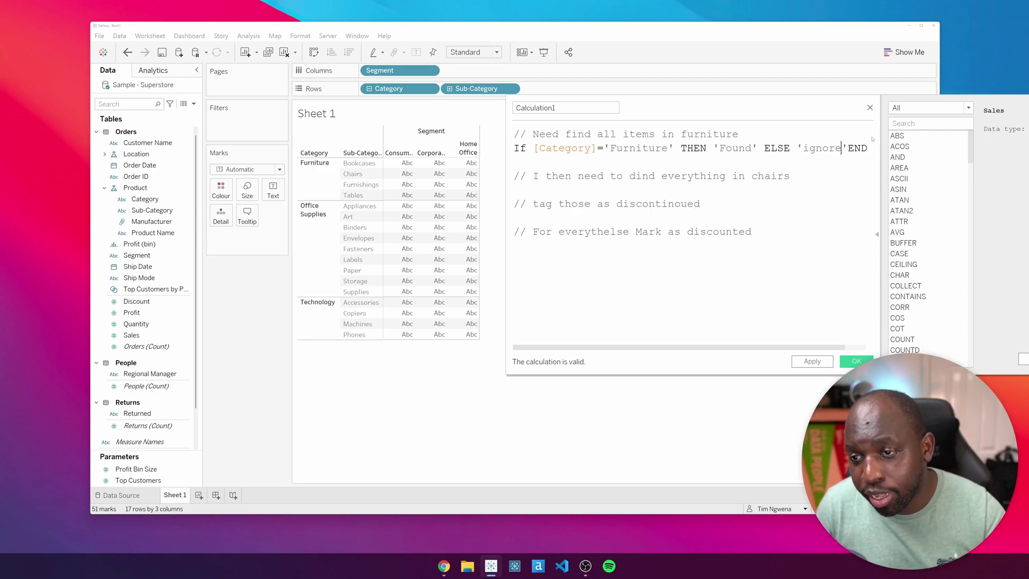
- Put the Furniture test on Text so Furniture rows read Found and others ignore
drag(868, 148, 252, 236)
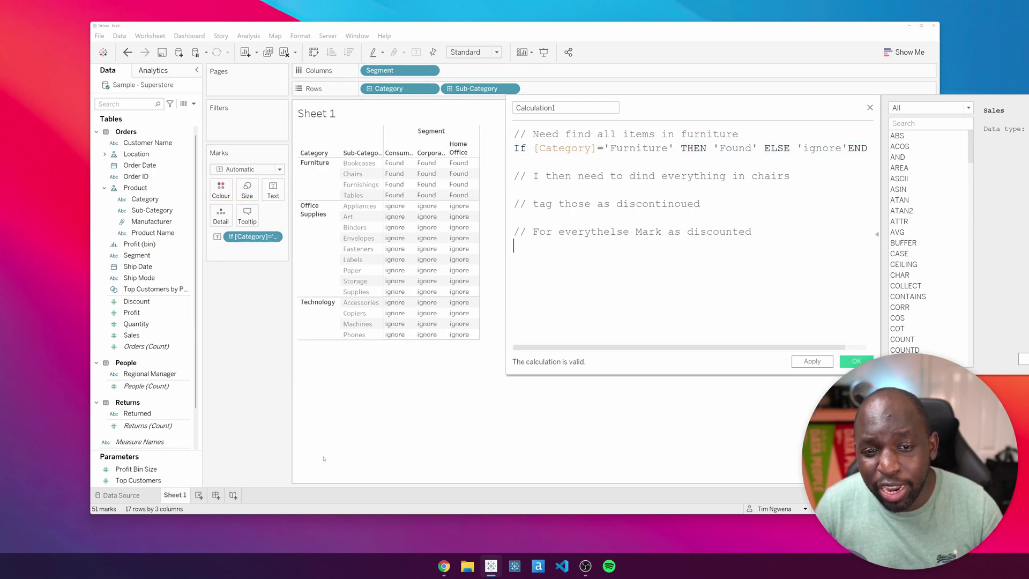
double_click(249, 236)
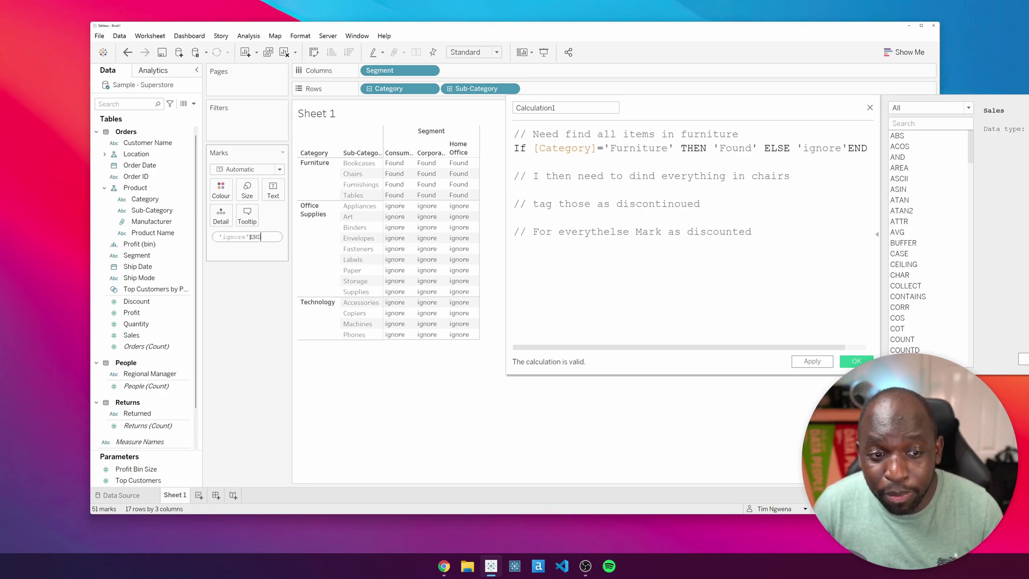
drag(267, 237, 215, 238)
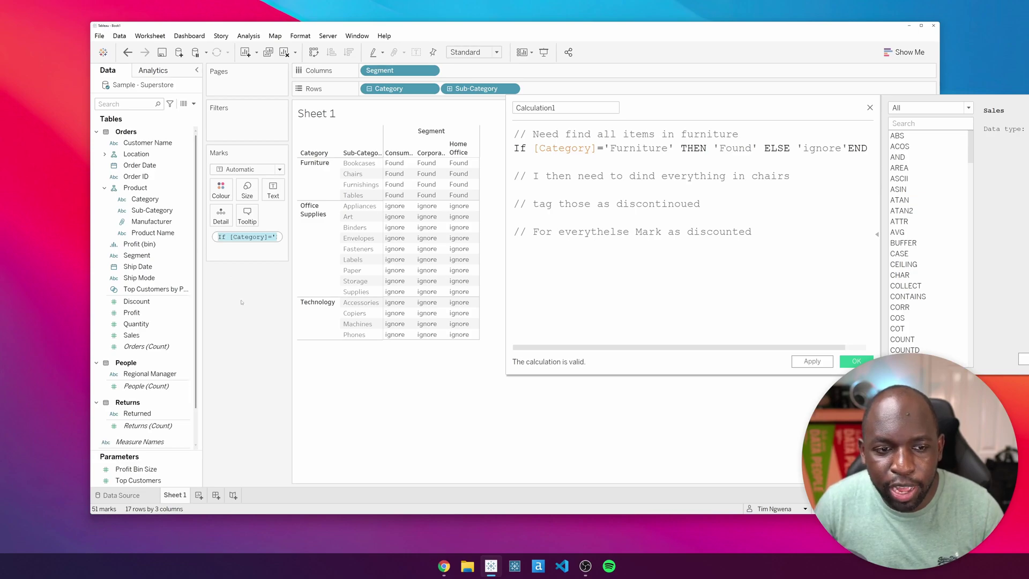
key(Escape)
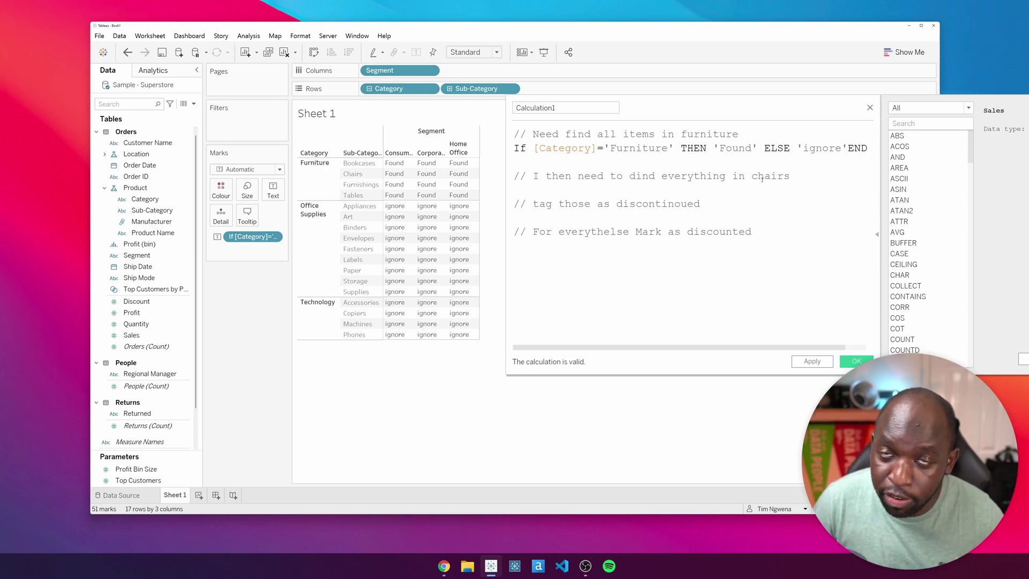
- Delete ELSE 'ignore' and replace the old Text pills with the revised Furniture test
drag(760, 148, 847, 148)
key(BackSpace)
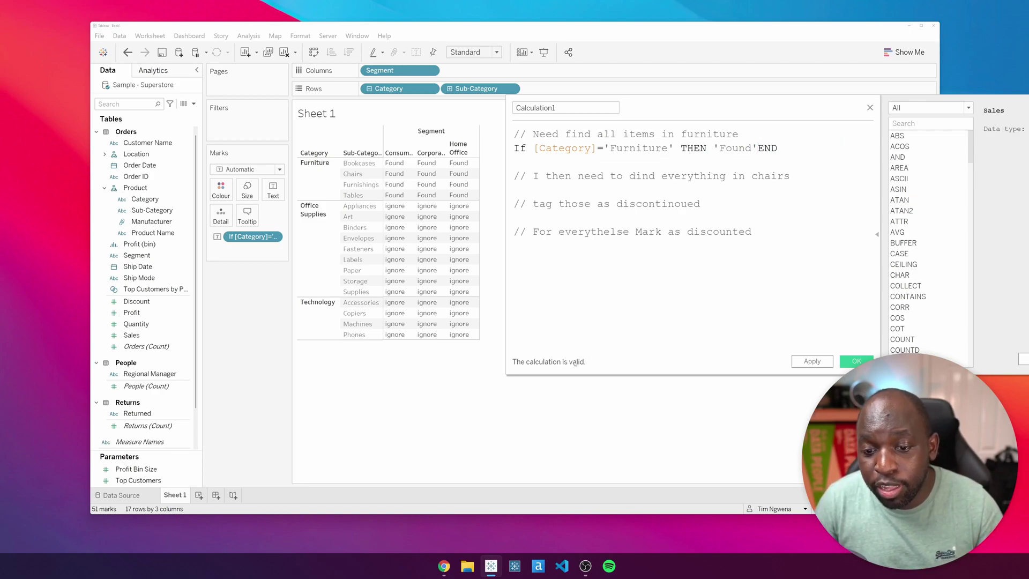
drag(779, 149, 273, 191)
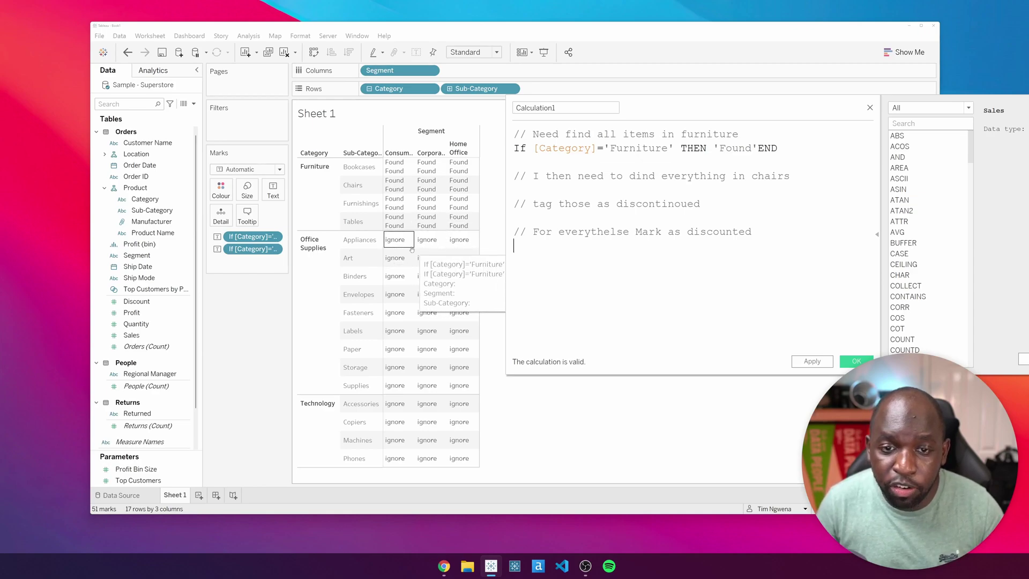
drag(257, 249, 251, 327)
drag(252, 237, 450, 324)
drag(786, 149, 276, 191)
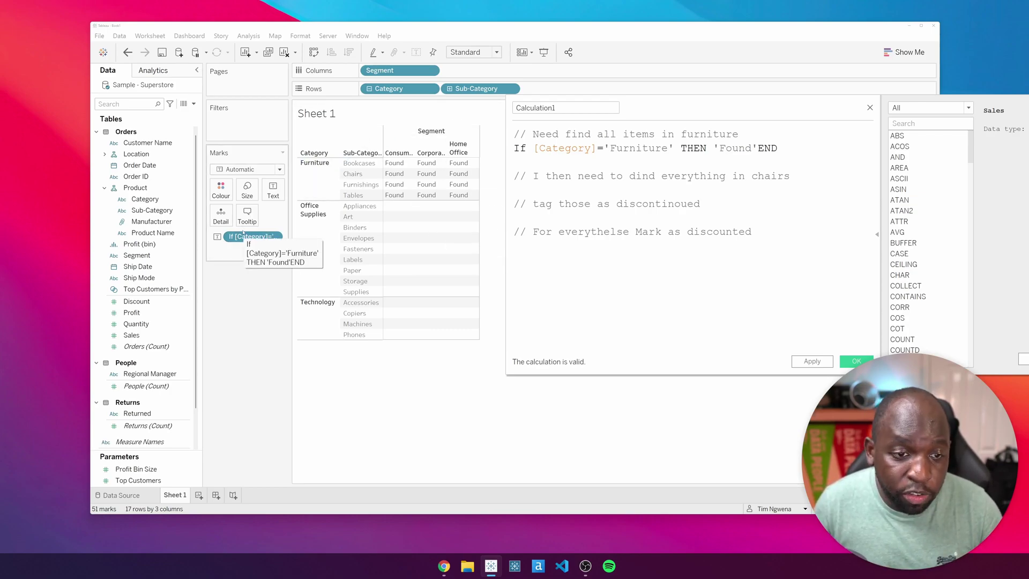
- Show the Furniture test as a column after Sub-Category and add a line below the chairs comment
drag(242, 234, 580, 91)
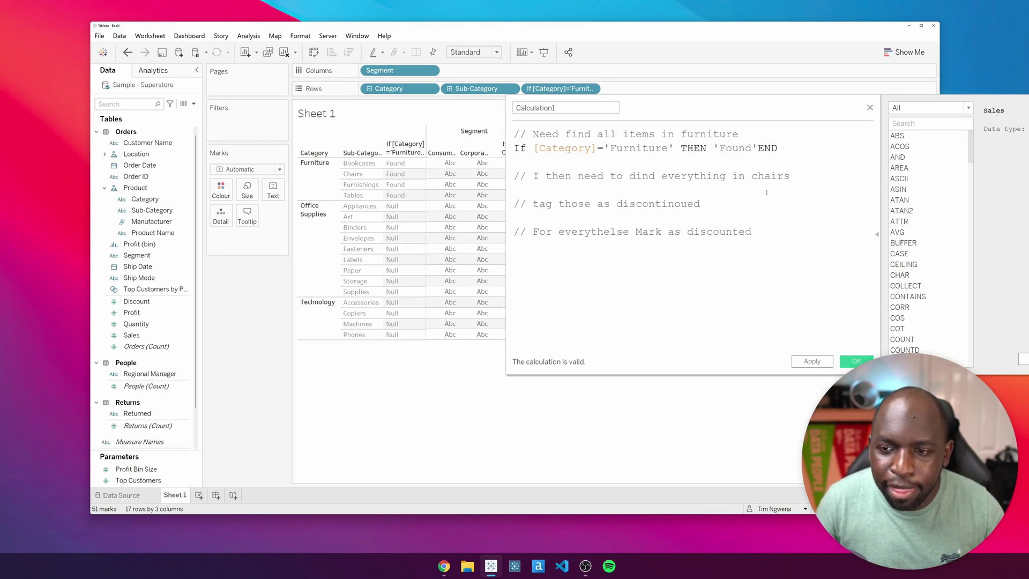
click(824, 175)
key(Return)
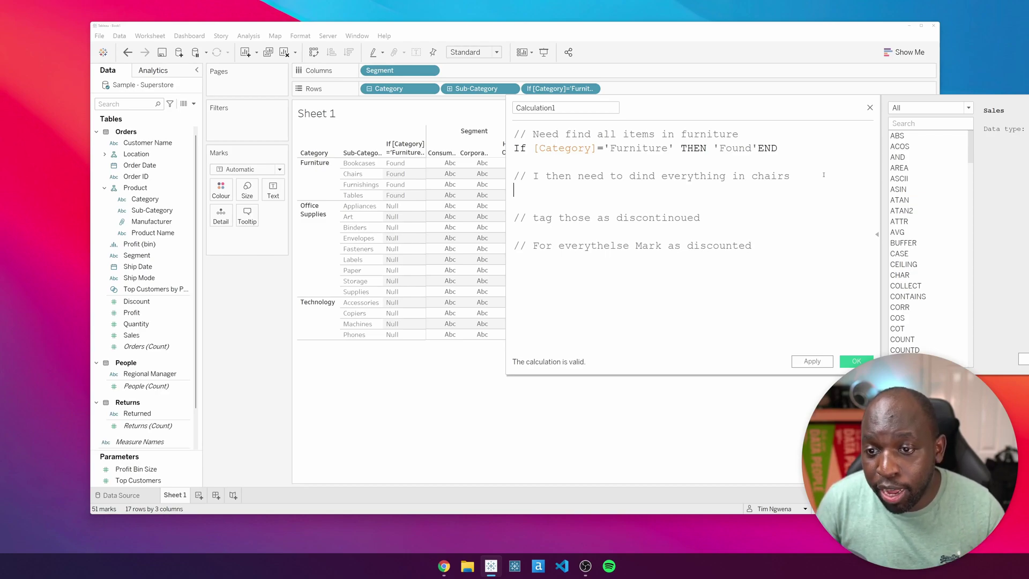
- Correct 'dind' to 'find' and copy the Furniture test under the chairs comment
click(637, 176)
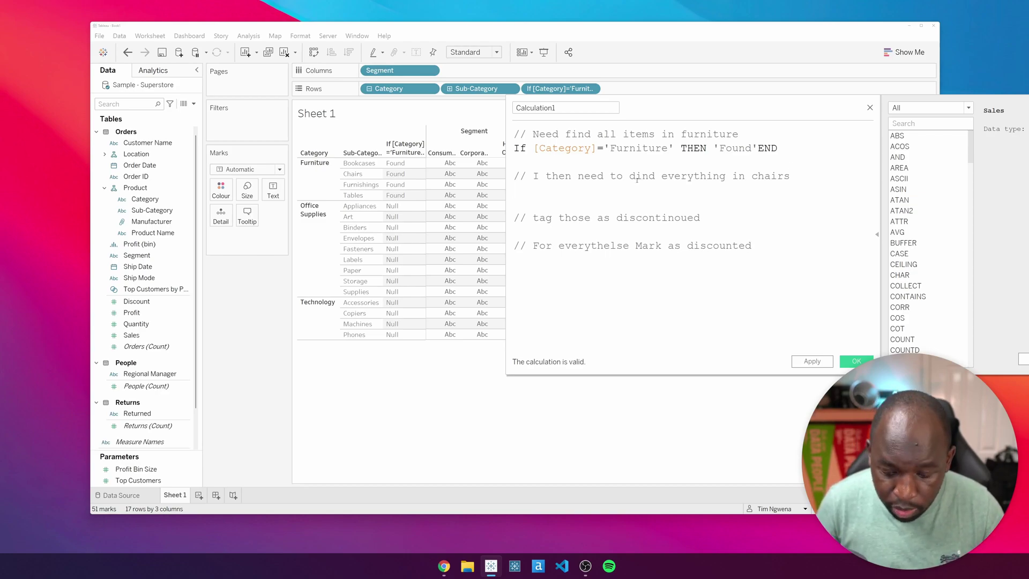
key(BackSpace)
text(f)
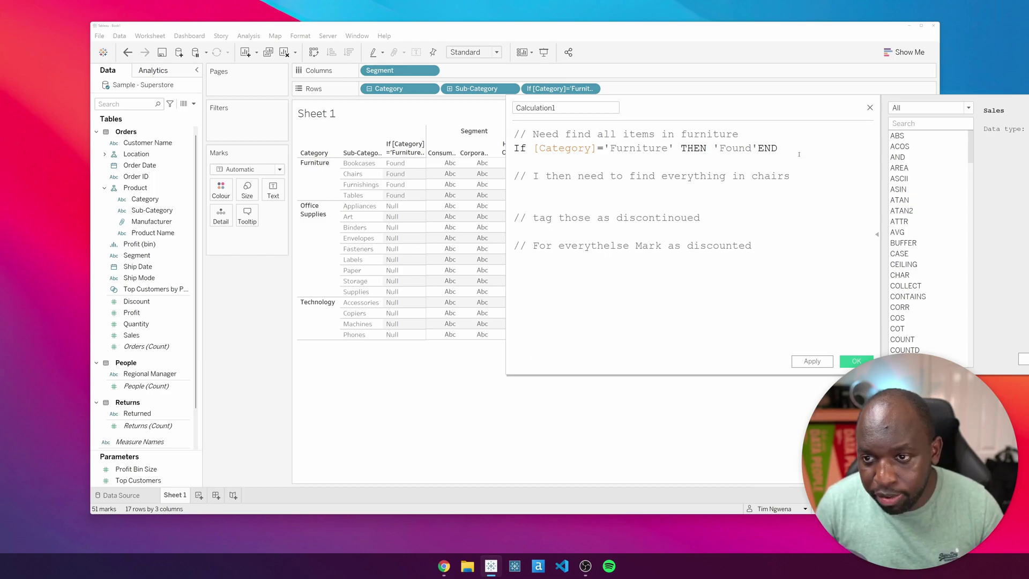
drag(779, 148, 514, 149)
key(ctrl+c)
click(545, 187)
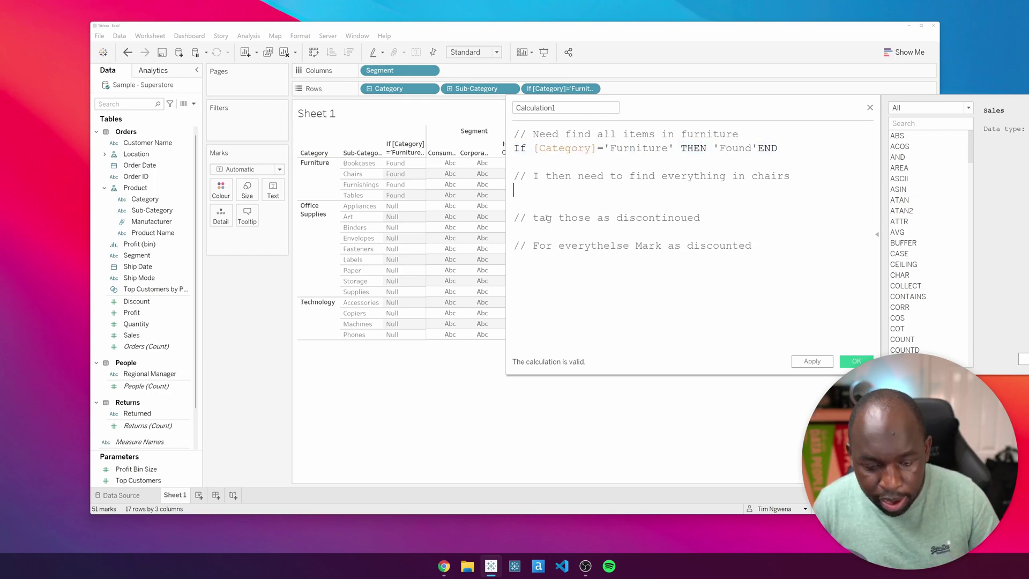
key(ctrl+v)
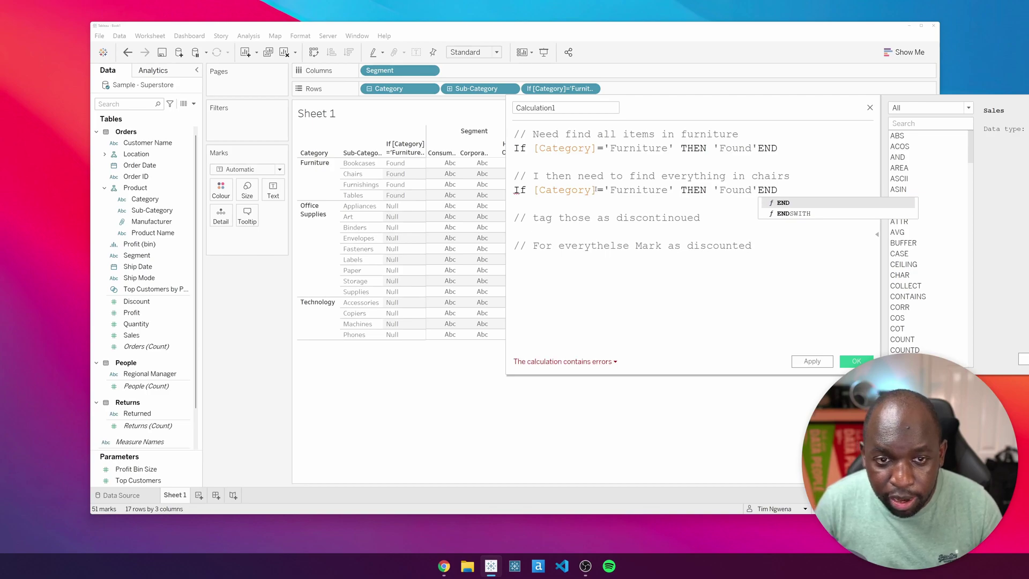
- Change the copy to [Sub-Category]='Chairs' and comment out the Furniture test with //
drag(596, 190, 528, 189)
text(sub)
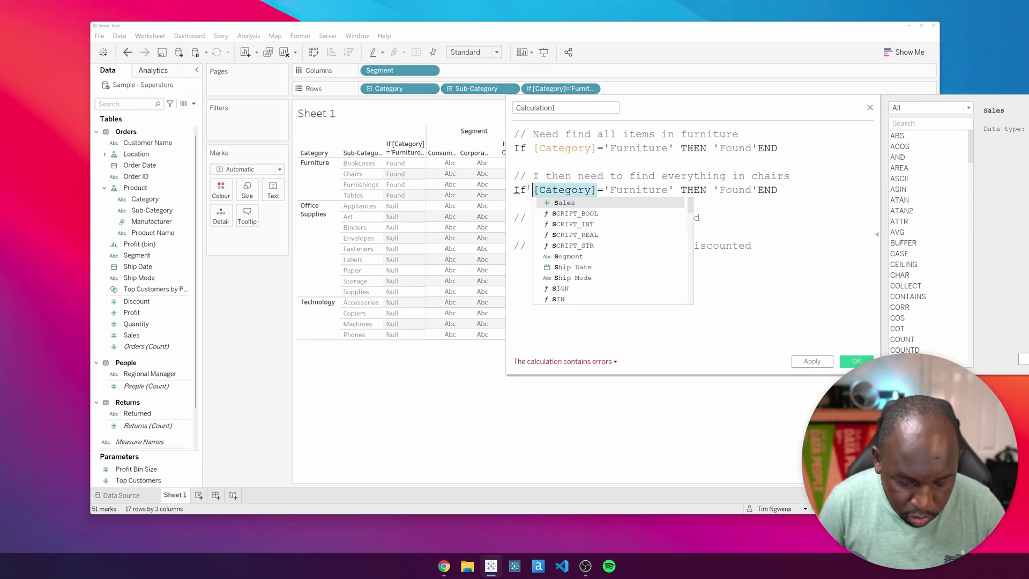
click(557, 204)
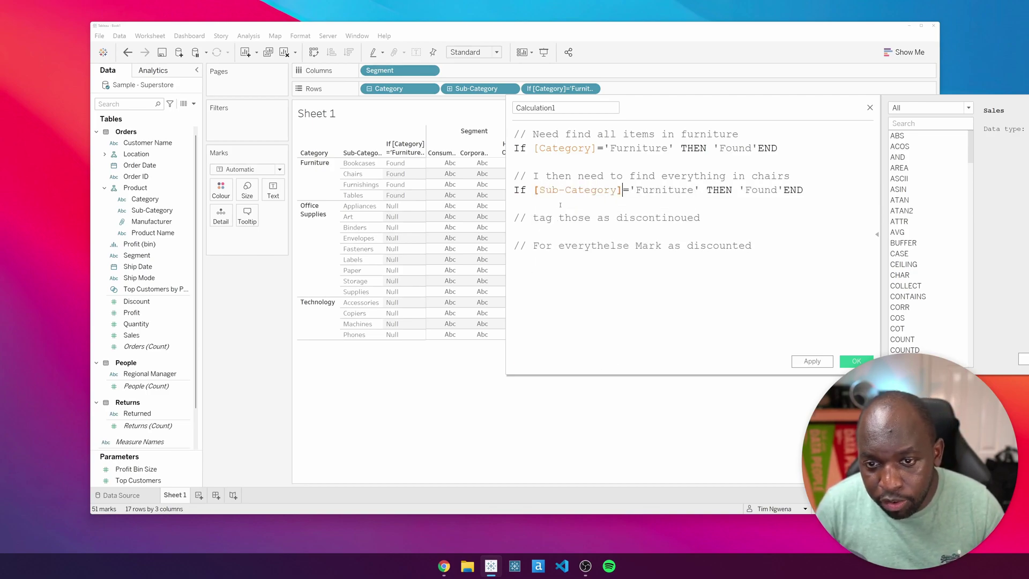
drag(638, 190, 691, 194)
text(Chair)
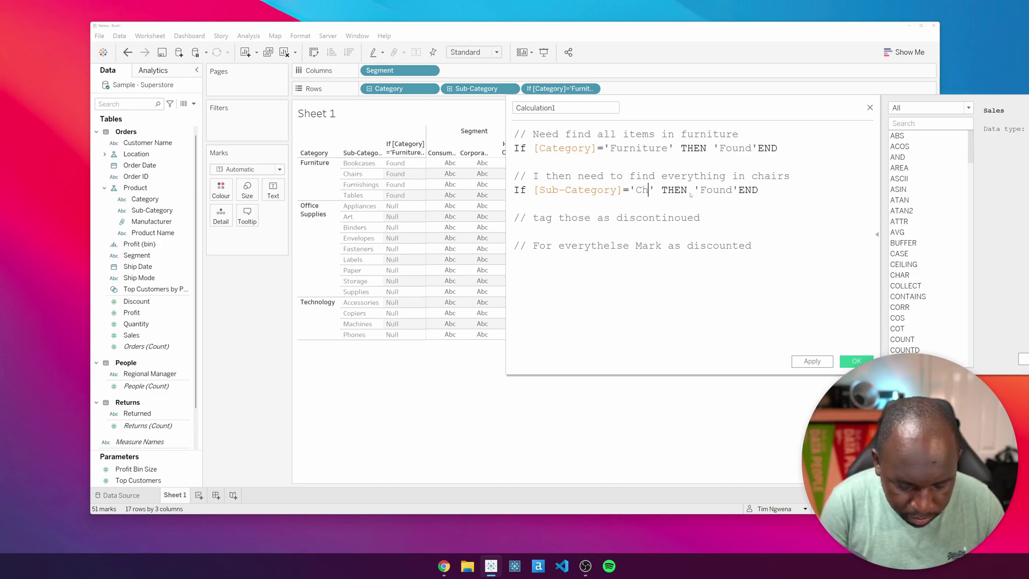
text(s)
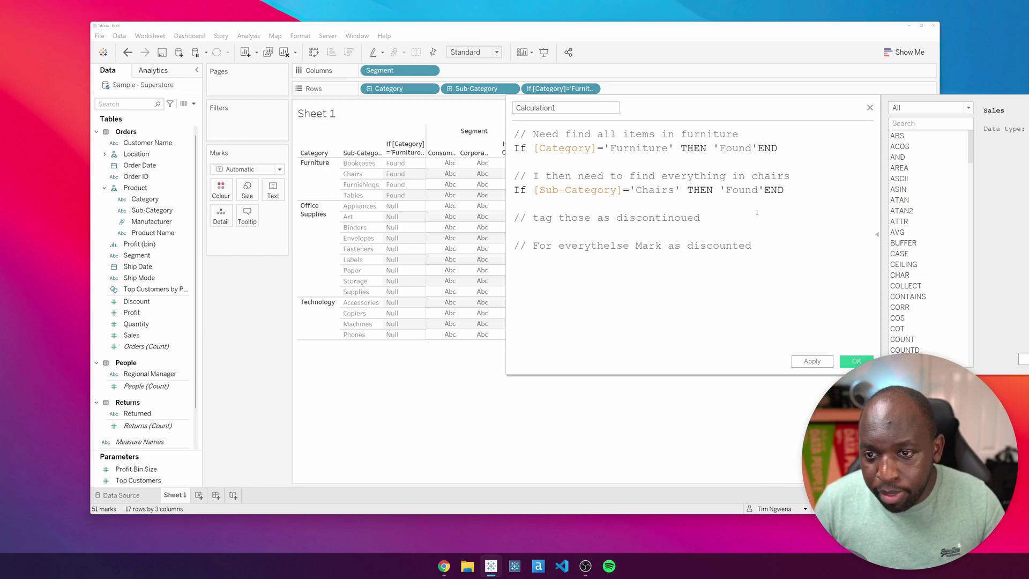
click(757, 213)
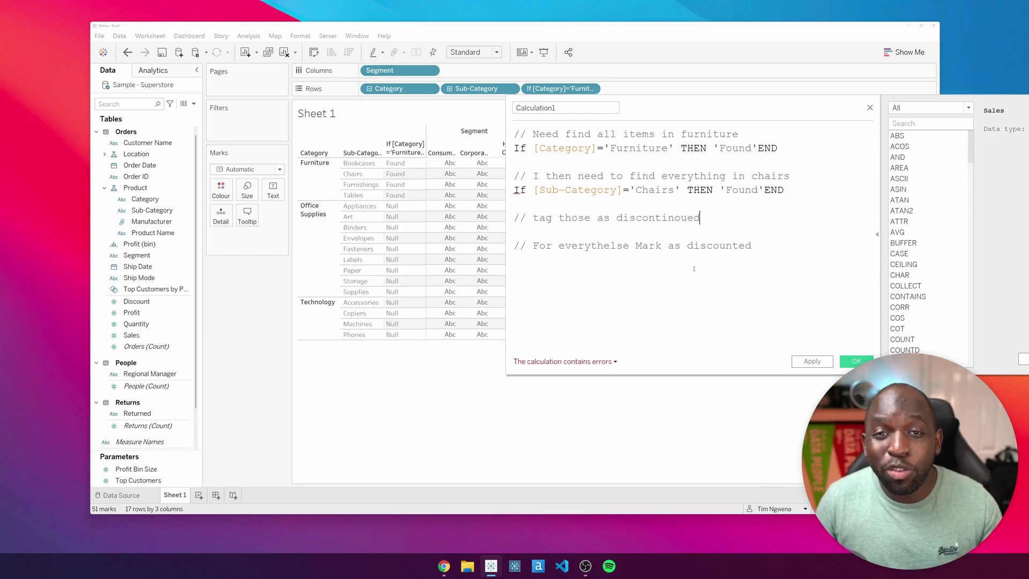
click(513, 148)
text(//)
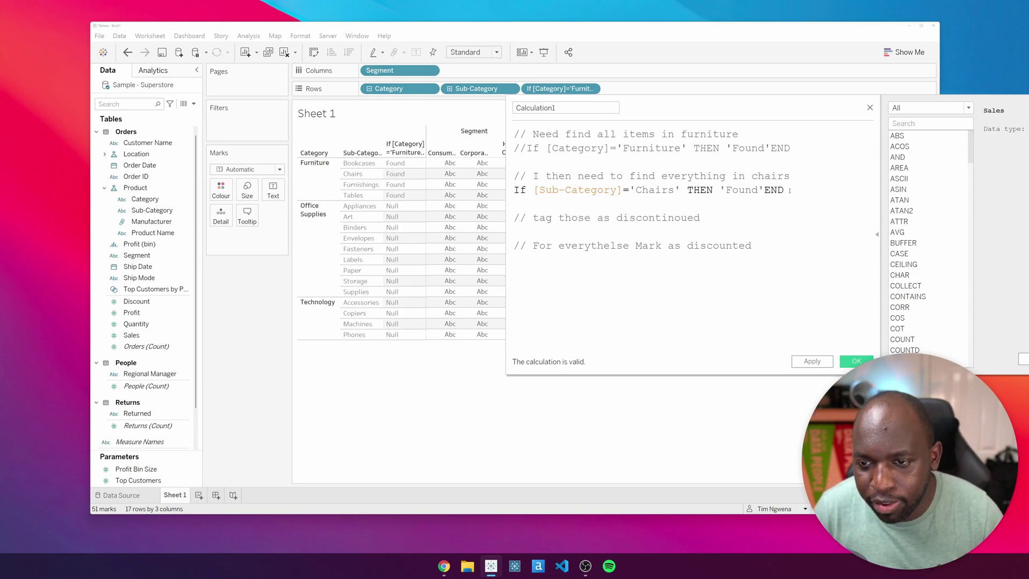
- Add the Chairs test as another table column beside the Furniture one
drag(789, 190, 277, 194)
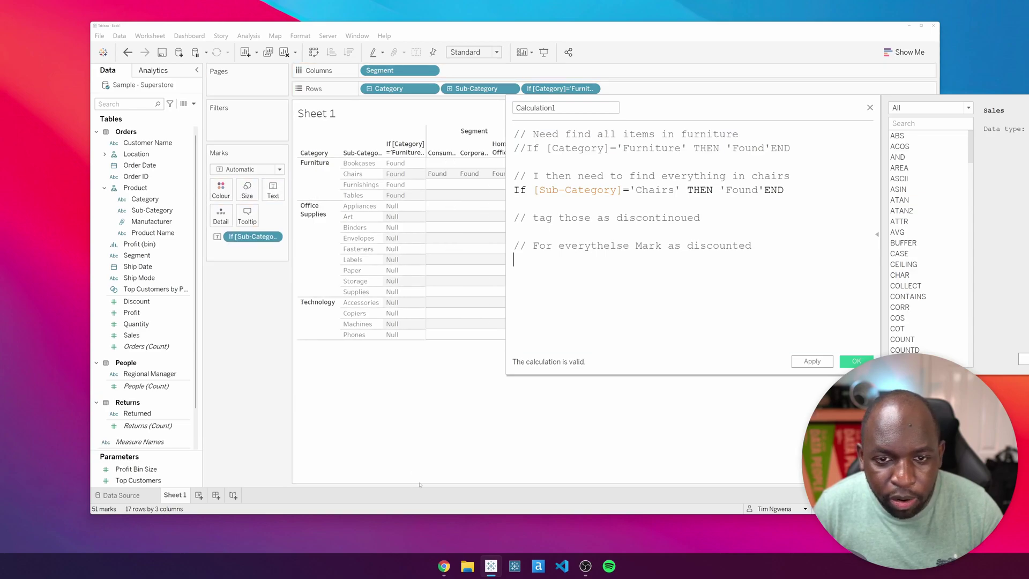
drag(751, 107, 818, 114)
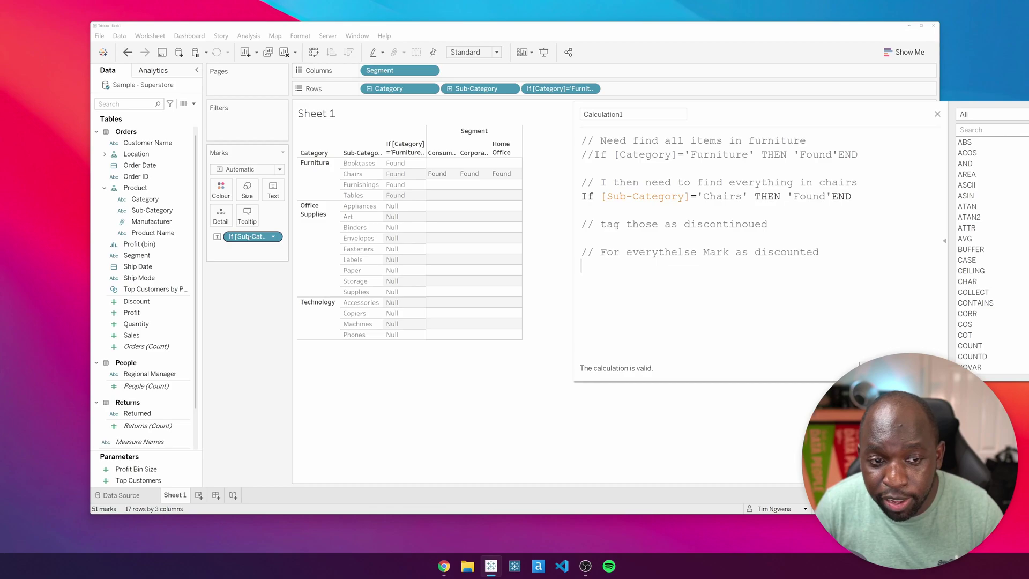
mouse_move(253, 237)
mouse_down()
mouse_move(633, 126)
mouse_move(635, 92)
mouse_up()
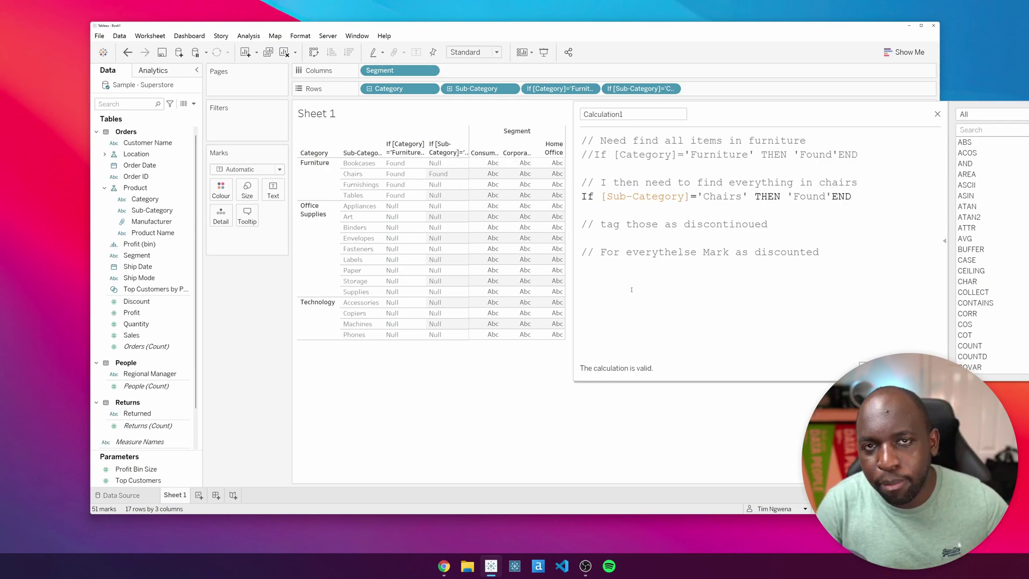
click(768, 223)
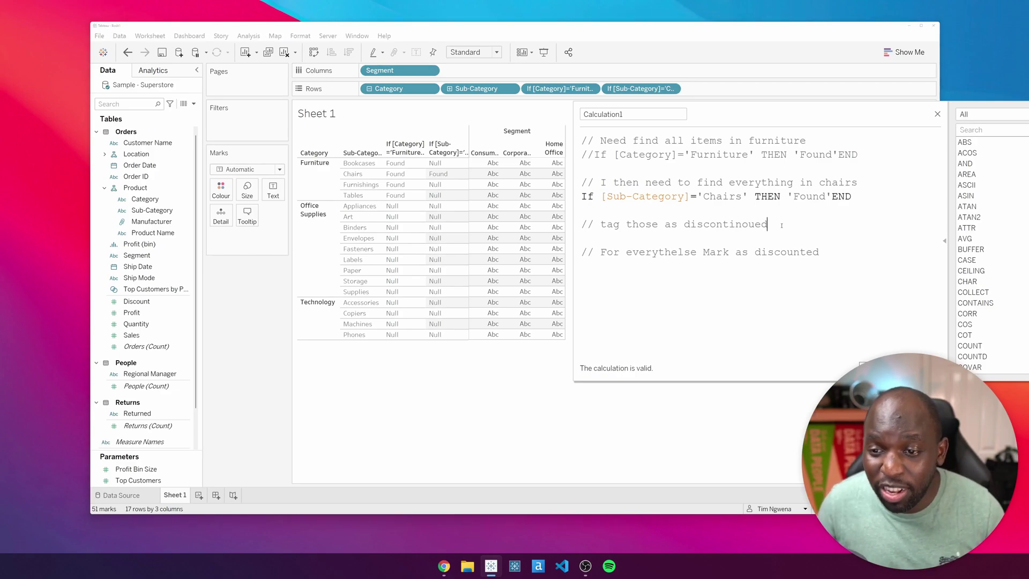
- Insert a '// And clause' comment line under the tag comment
click(603, 236)
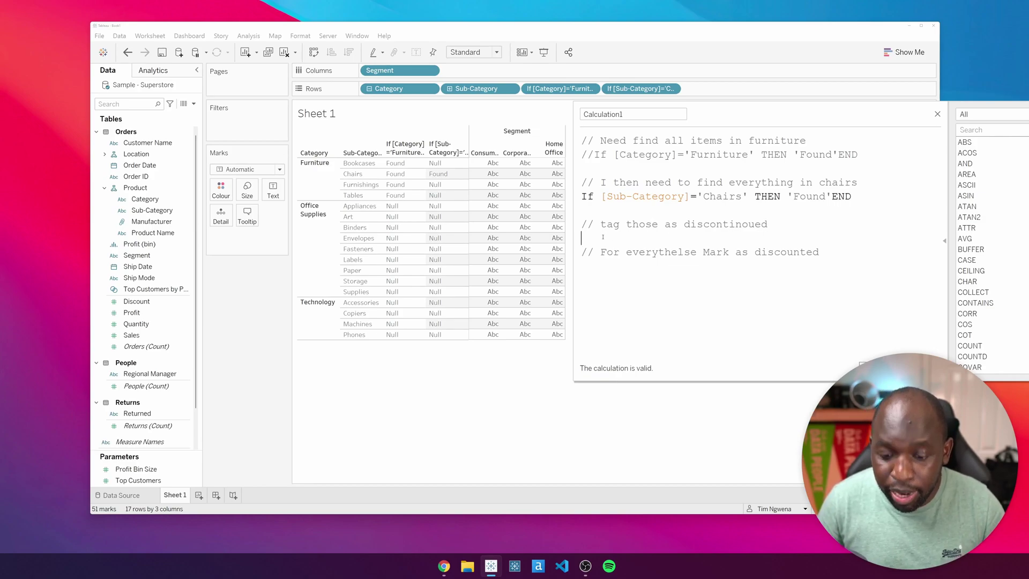
key(Return)
key(Return)
key(Up)
key(Up)
text(// And )
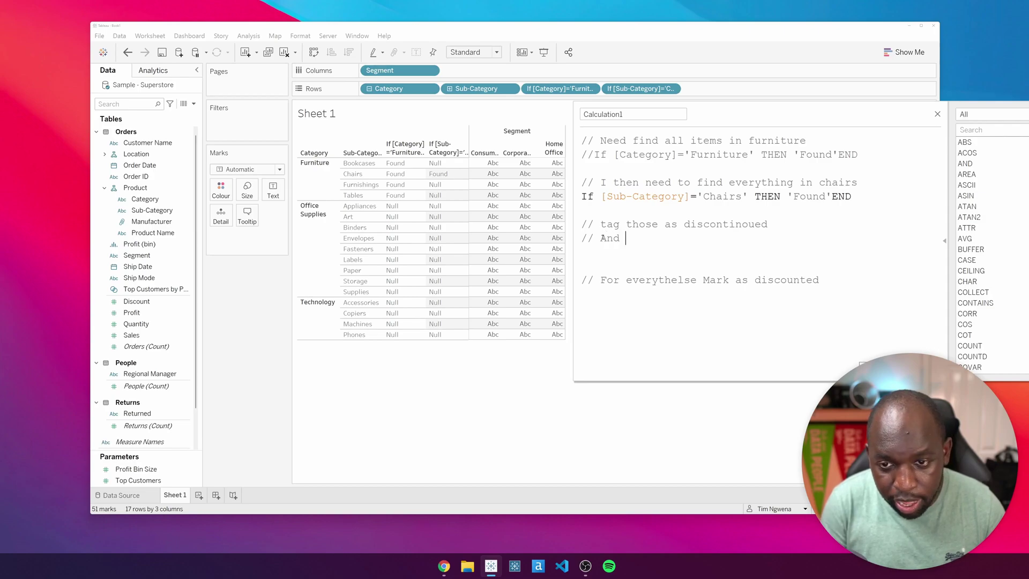
text(clause)
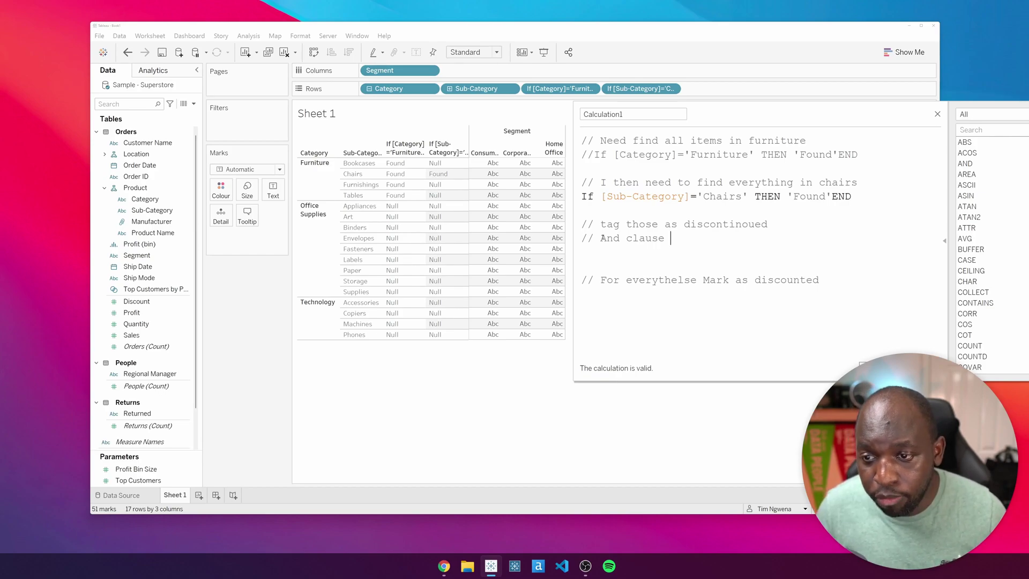
- Add a "// Elseif 'discounted' END" note below the discounted comment
drag(865, 201, 577, 200)
click(708, 292)
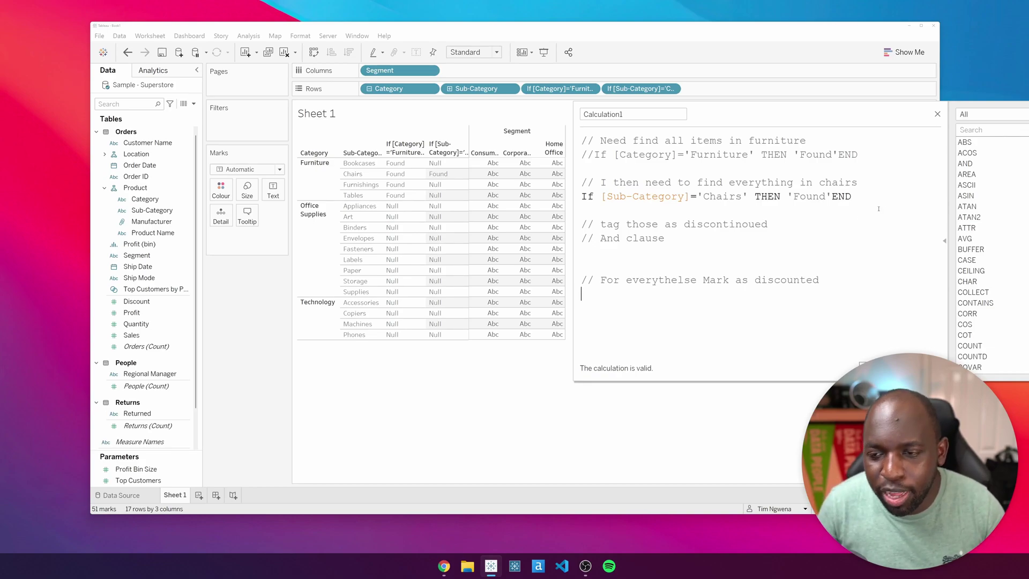
click(833, 197)
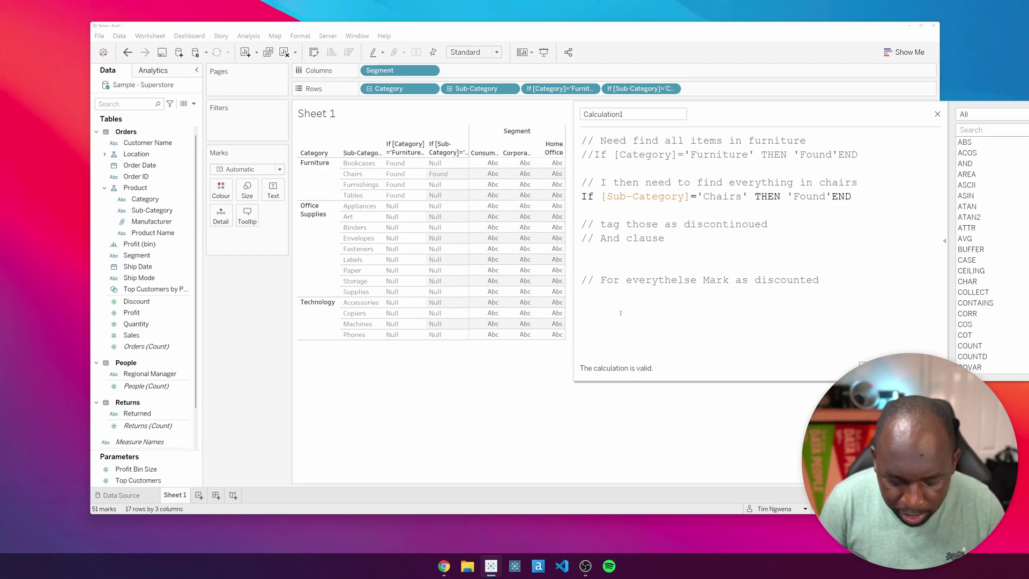
text(// Els)
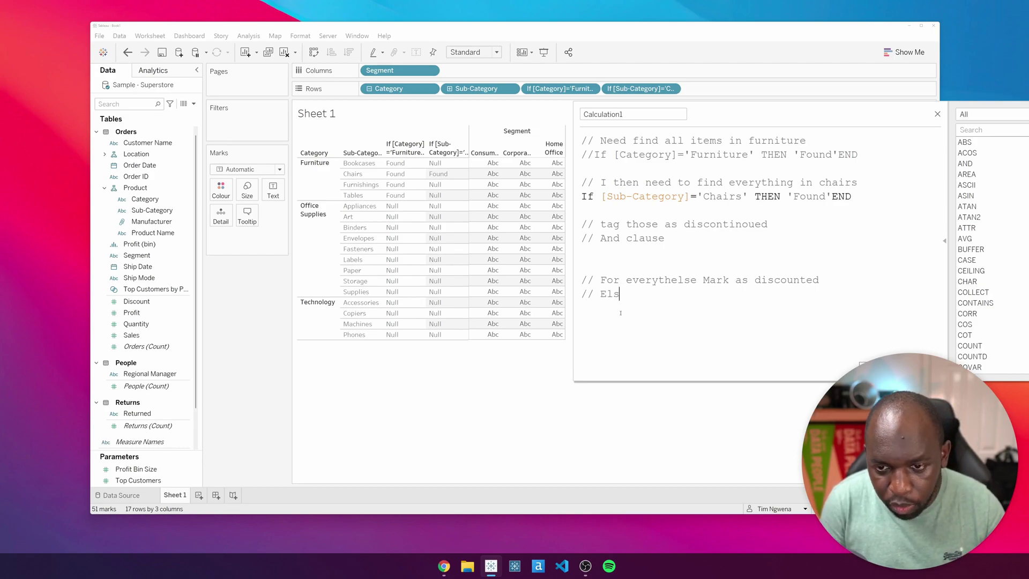
text(eif )
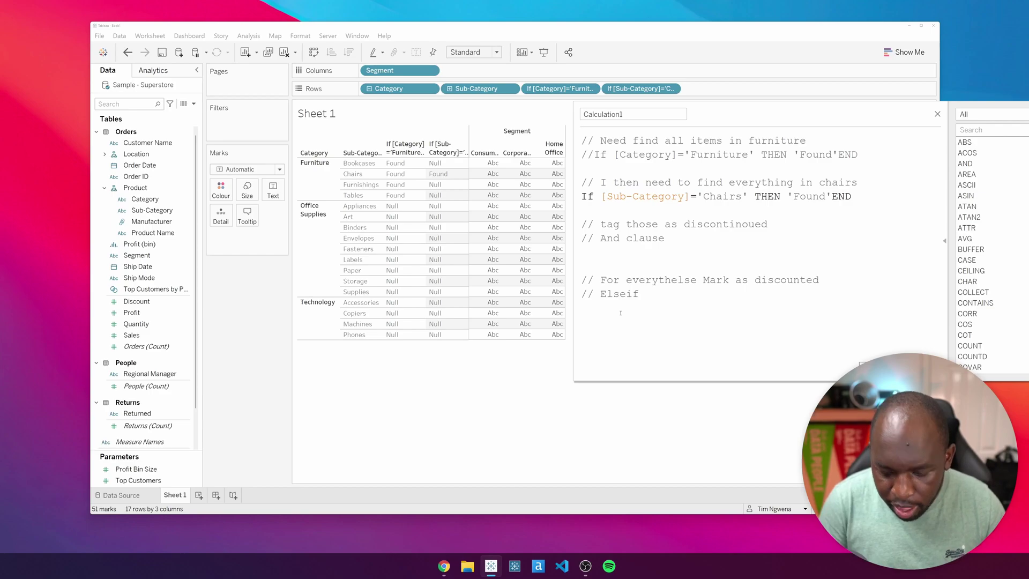
text('discounted')
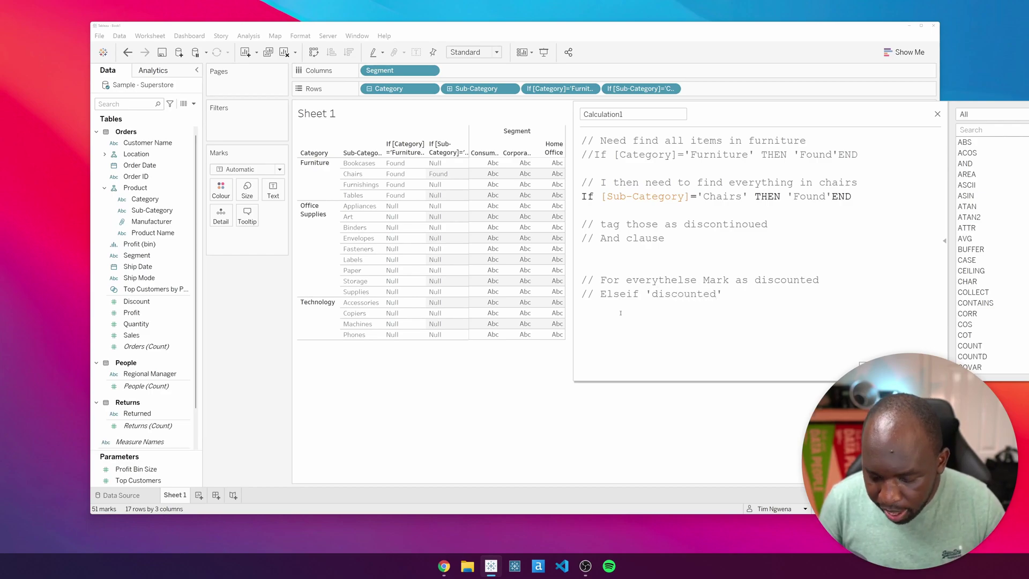
text( END)
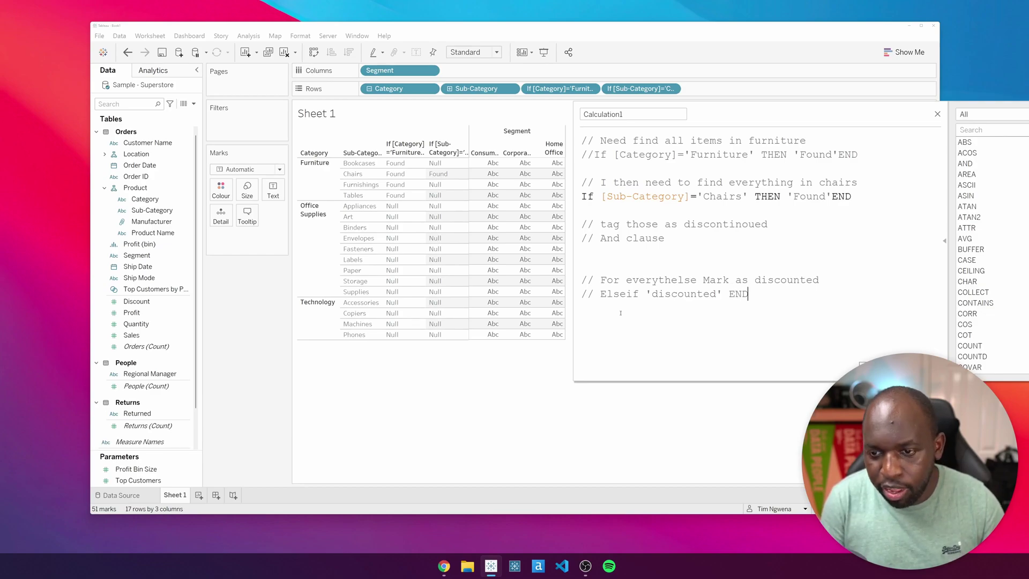
- Replace END on the Chairs line with the copied Elseif note, edited to Else 'discounted' END
key(shift+Home)
key(ctrl+shift+Right)
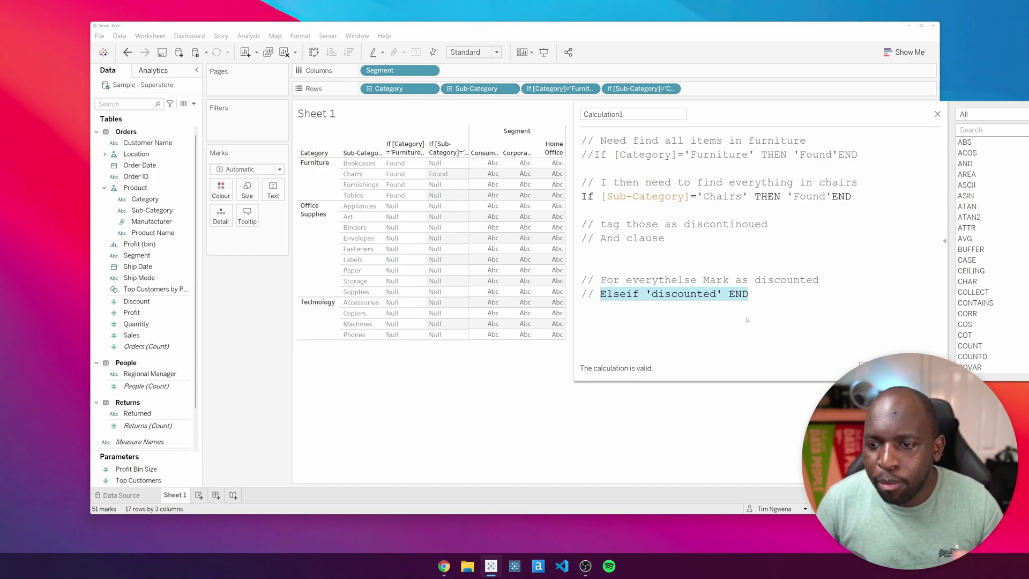
drag(751, 295, 652, 296)
drag(749, 295, 599, 304)
key(ctrl+c)
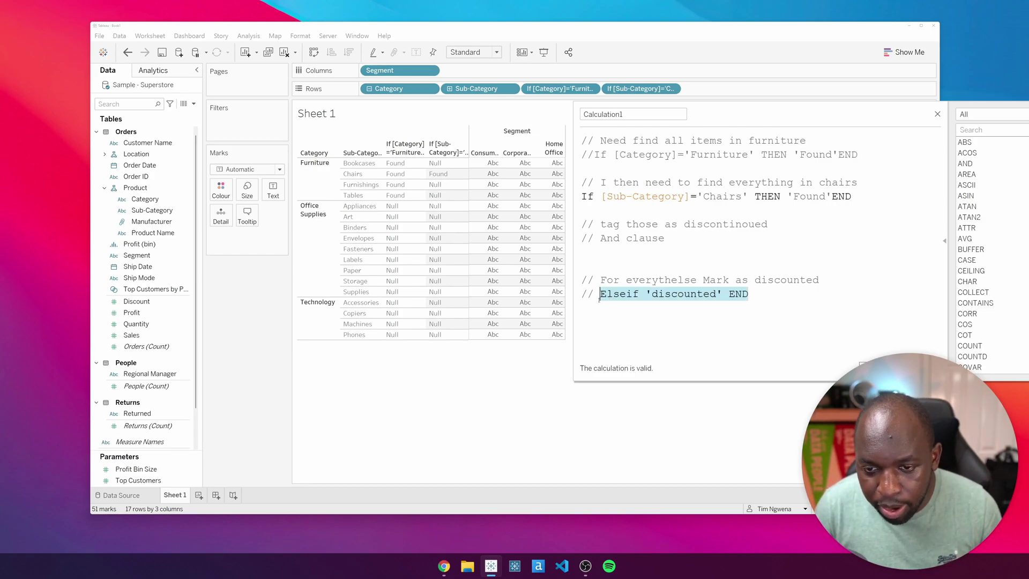
drag(866, 198, 833, 197)
key(ctrl+v)
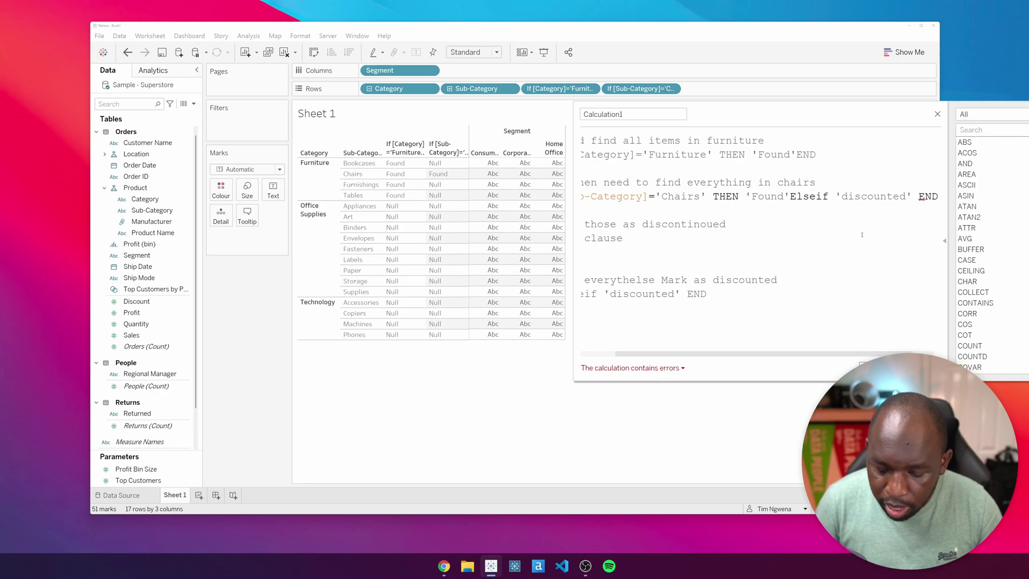
key(BackSpace)
key(BackSpace)
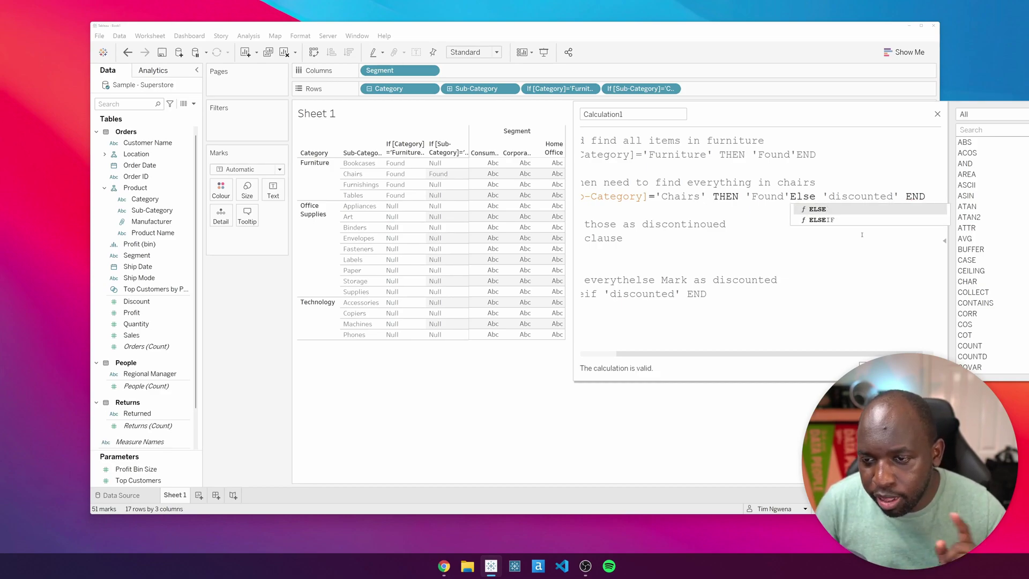
click(862, 234)
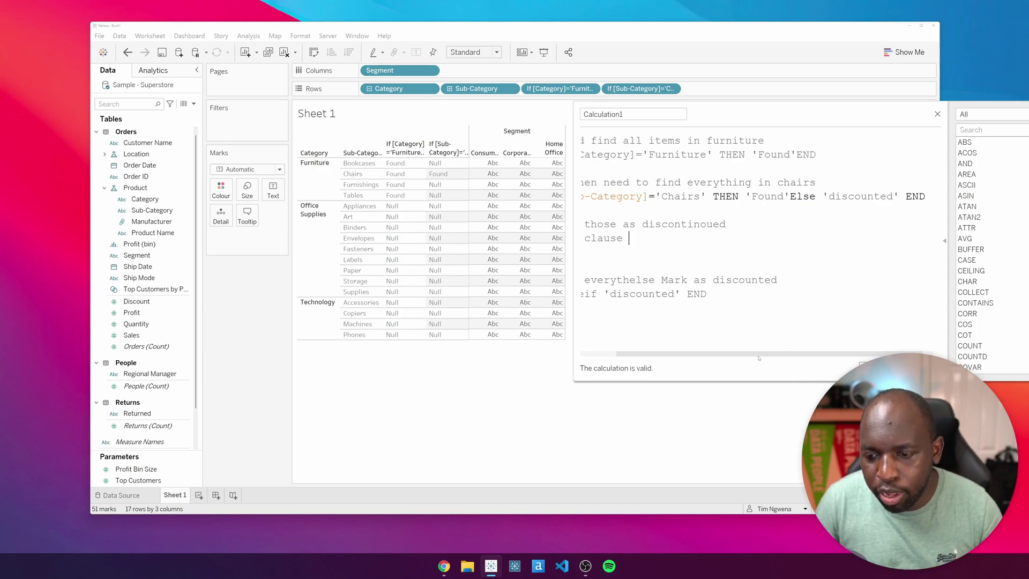
- Drag the Chairs calculation onto the Rows shelf as a third table column
scroll(788, 343, left, 3)
drag(574, 225, 498, 228)
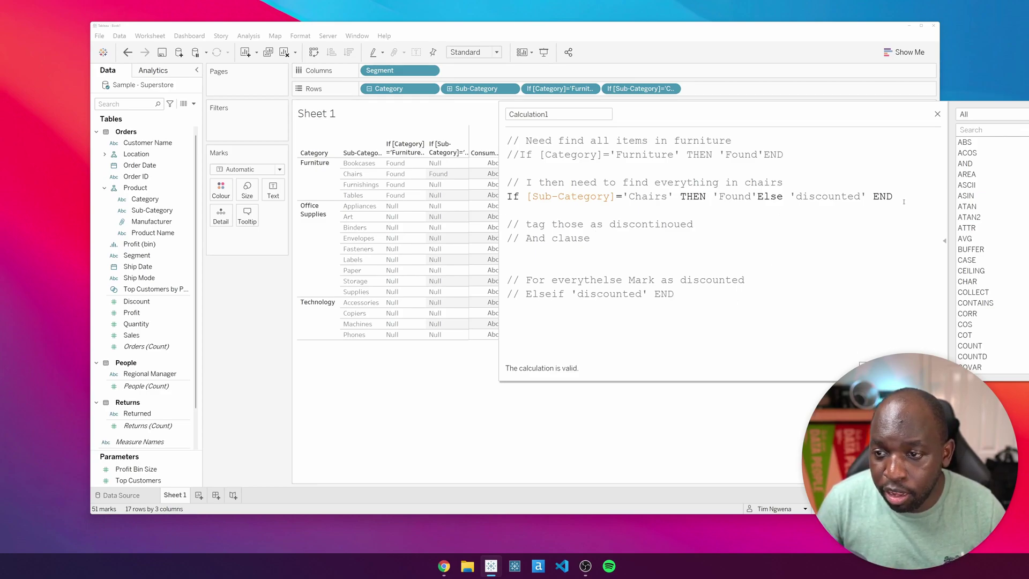
drag(904, 200, 721, 89)
drag(650, 116, 728, 119)
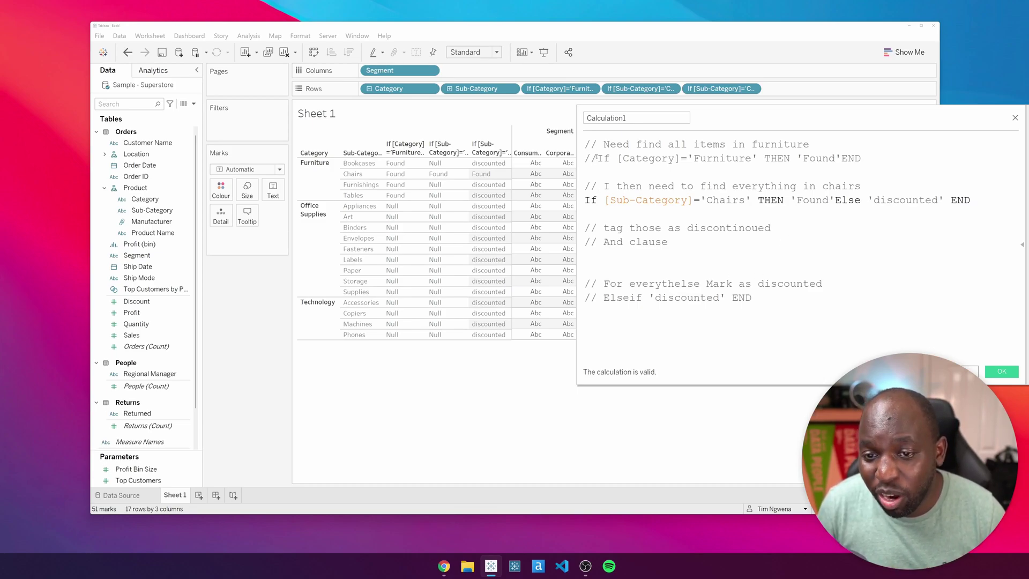
- Remove the // markers from the Furniture If, And clause and Elseif lines
key(BackSpace)
key(BackSpace)
click(597, 242)
key(BackSpace)
key(BackSpace)
click(602, 298)
key(BackSpace)
key(BackSpace)
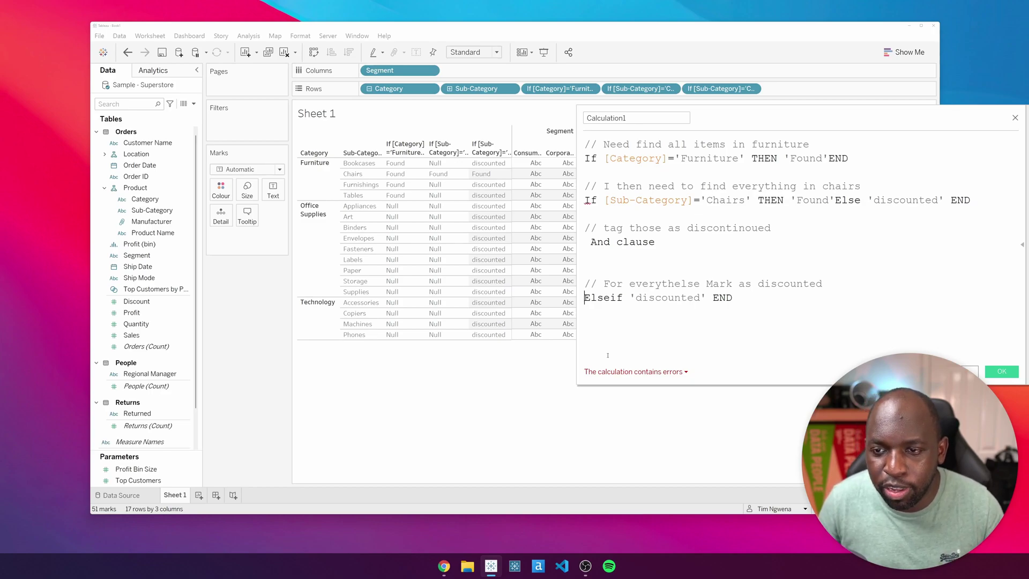
- Extend the Furniture test with AND [Sub-Category]='Chairs' before THEN
click(753, 158)
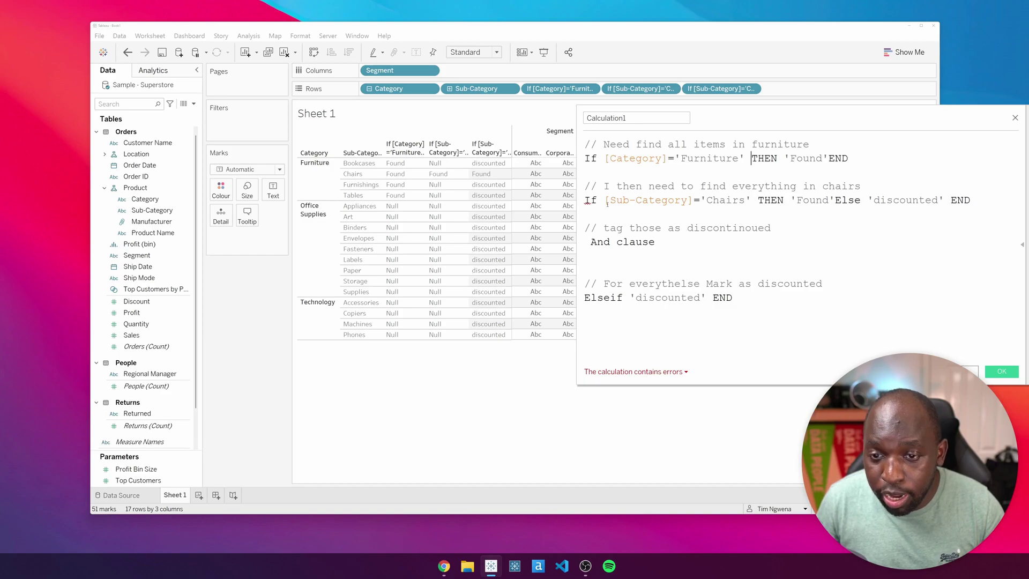
drag(602, 200, 751, 200)
key(ctrl+c)
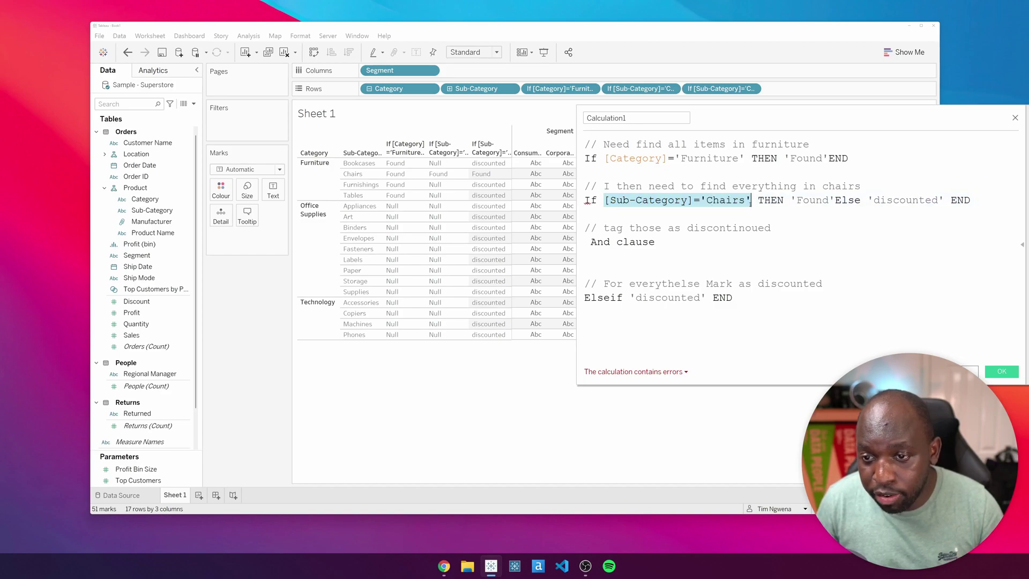
click(751, 160)
text(AND)
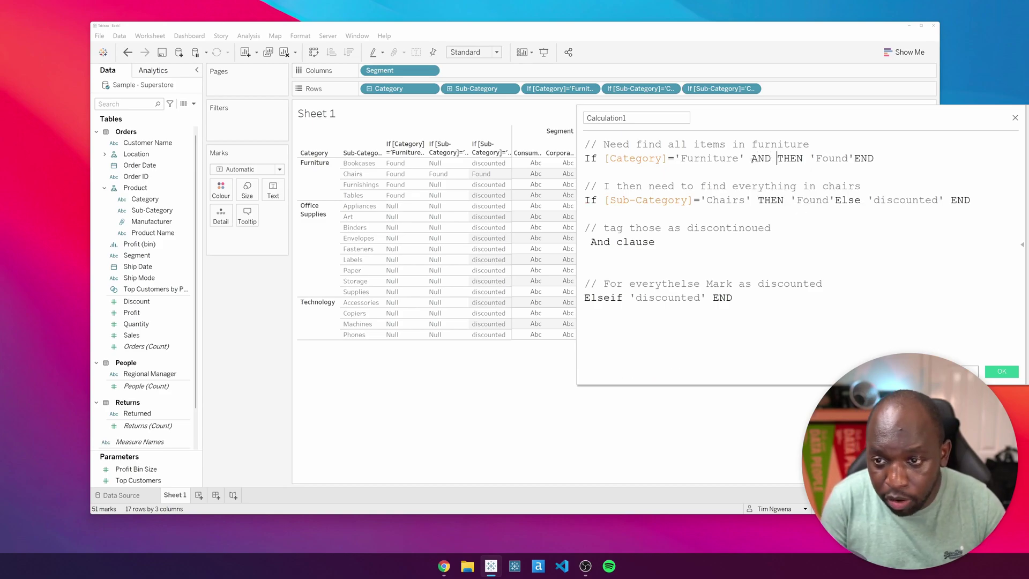
key(ctrl+v)
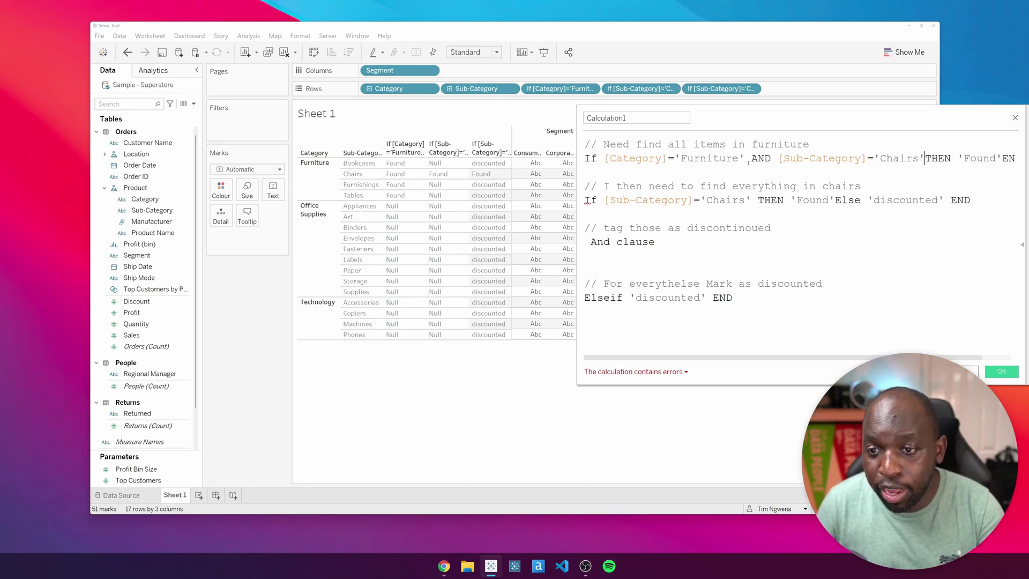
- Put the AND condition and THEN 'Found' on their own lines, dropping the END after 'Found'
key(Return)
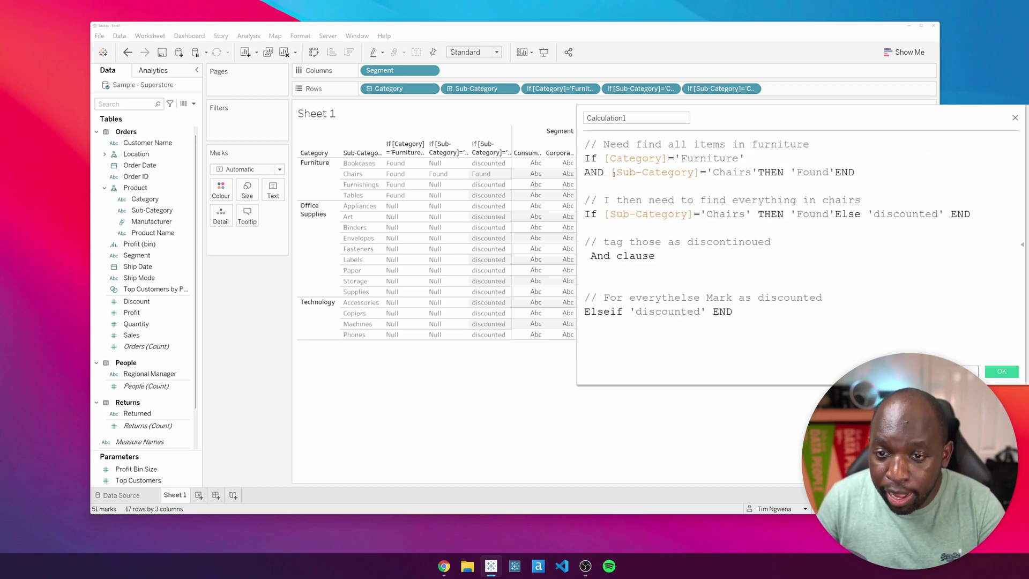
click(758, 172)
key(Return)
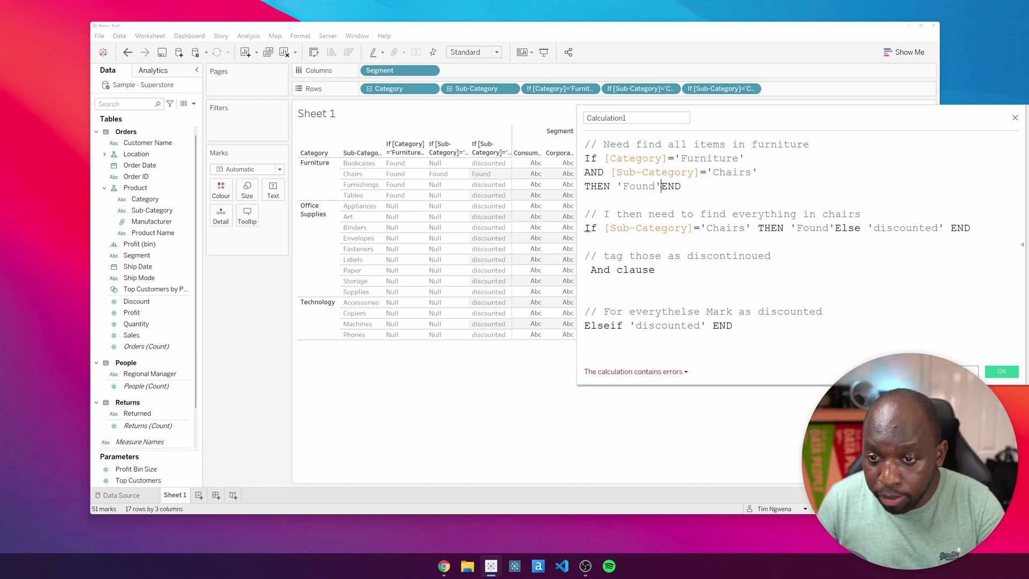
drag(661, 186, 687, 187)
key(BackSpace)
- Append Elseif 'discounted' END after 'Found' and comment out the old Chairs line with //
drag(736, 328, 585, 335)
key(ctrl+c)
click(690, 193)
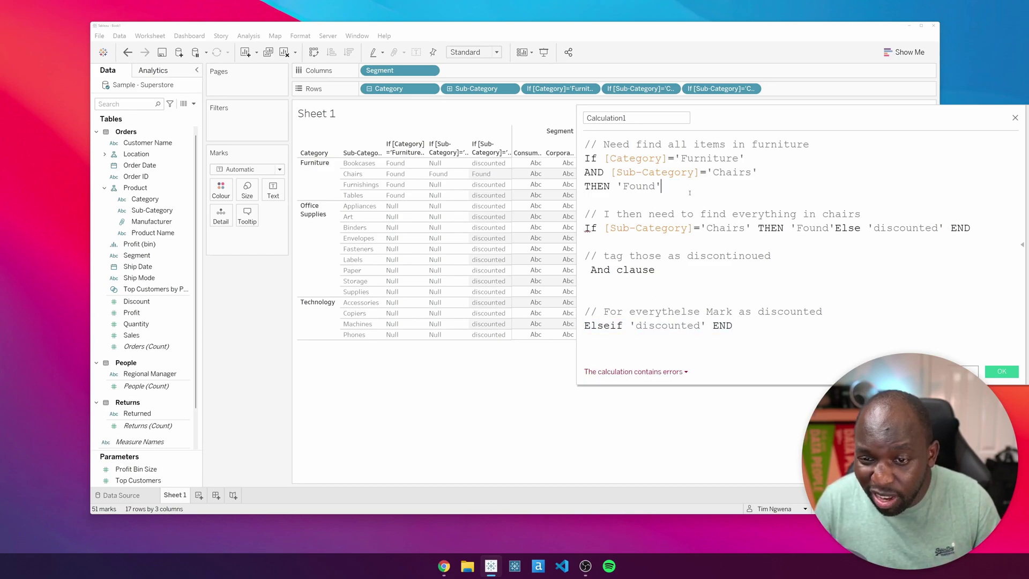
key(ctrl+v)
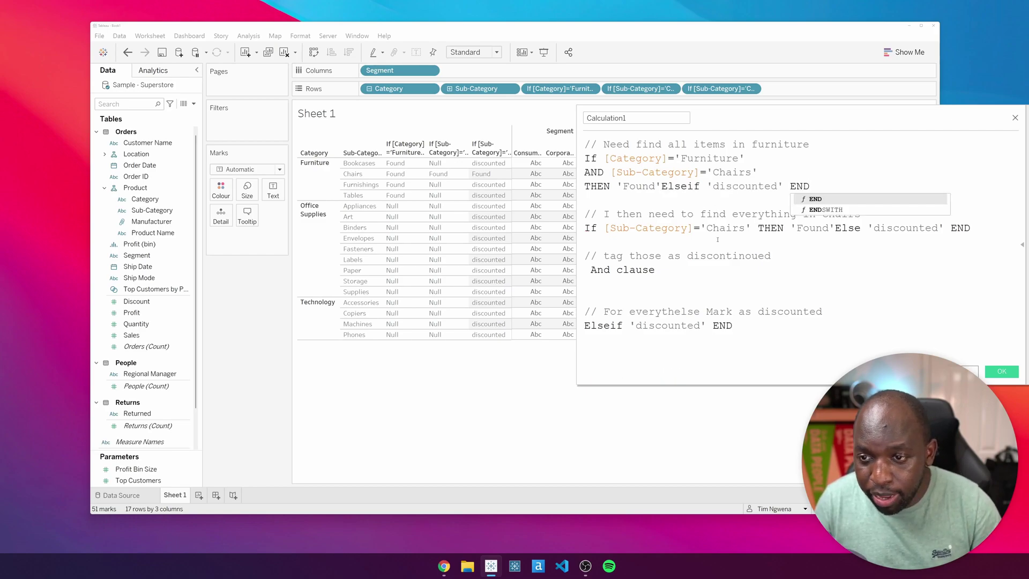
click(671, 217)
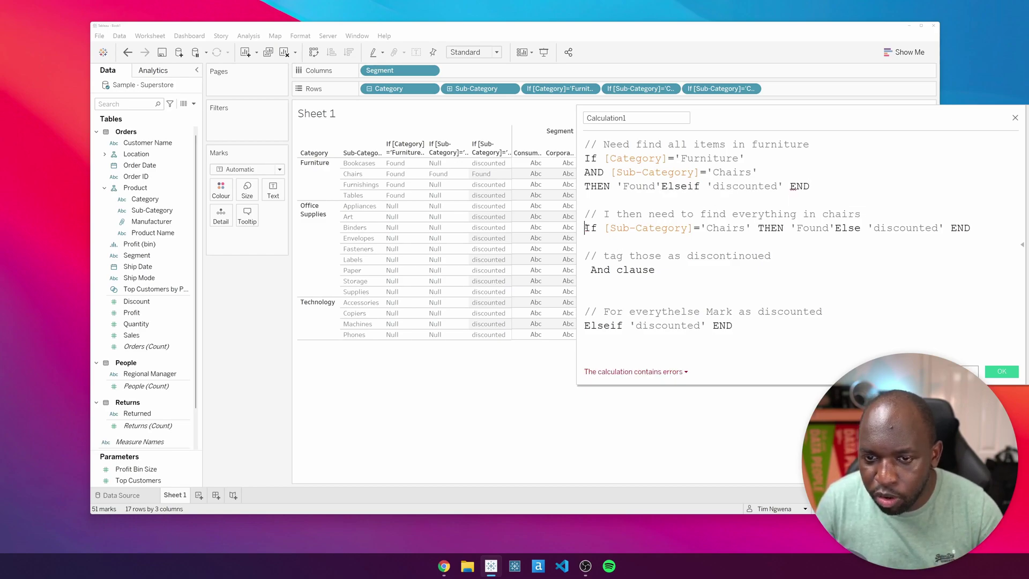
text(//)
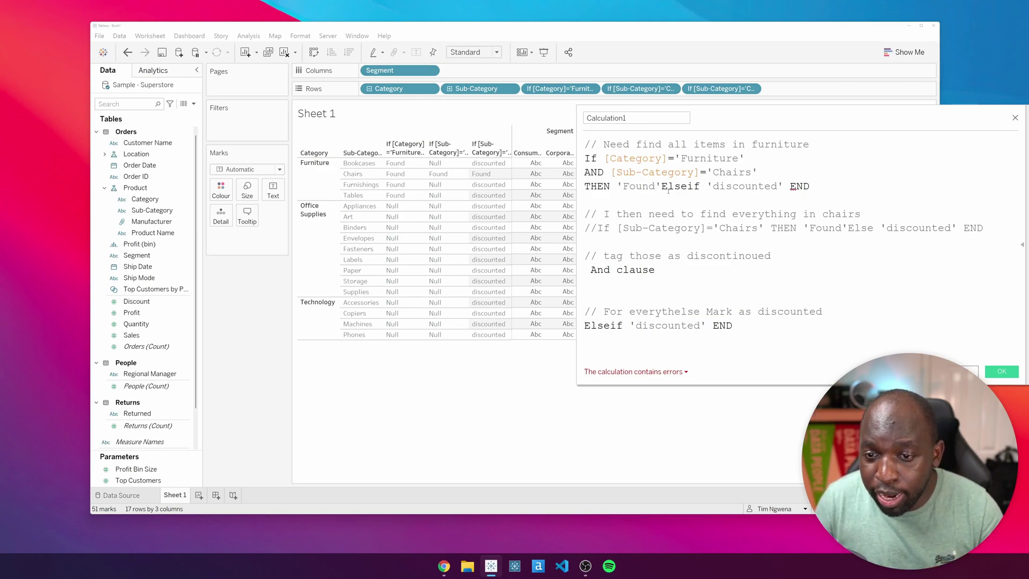
- Replace 'Found' with 'Discontinued ' and change Elseif to Else
drag(655, 186, 624, 187)
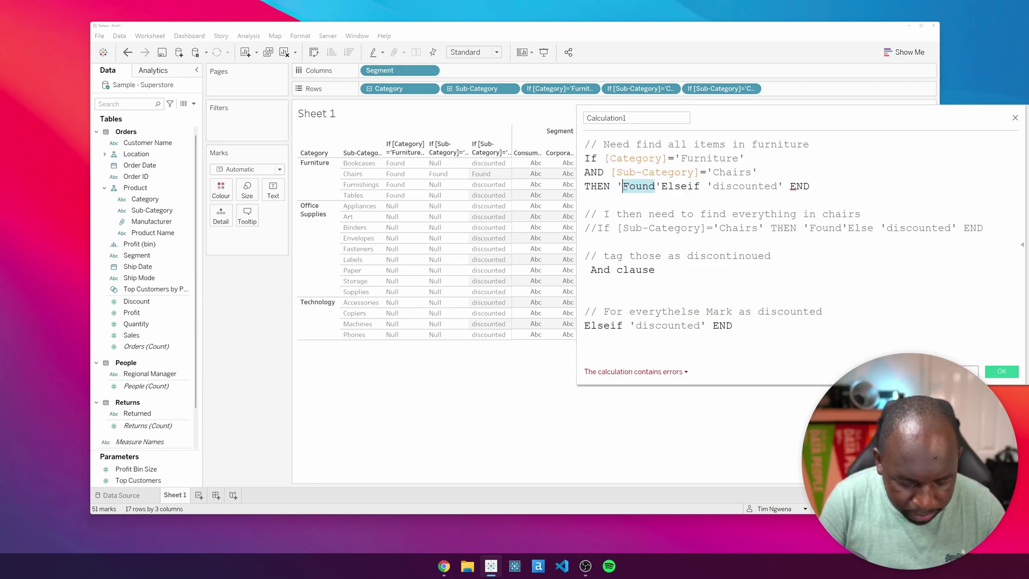
text(Discontinued)
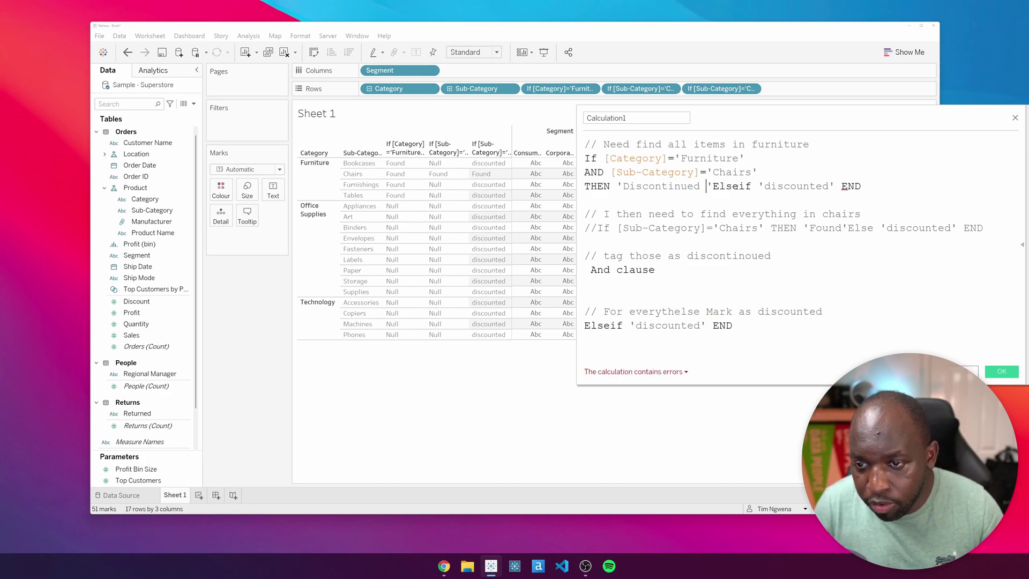
key(shift+Right)
key(shift+Right)
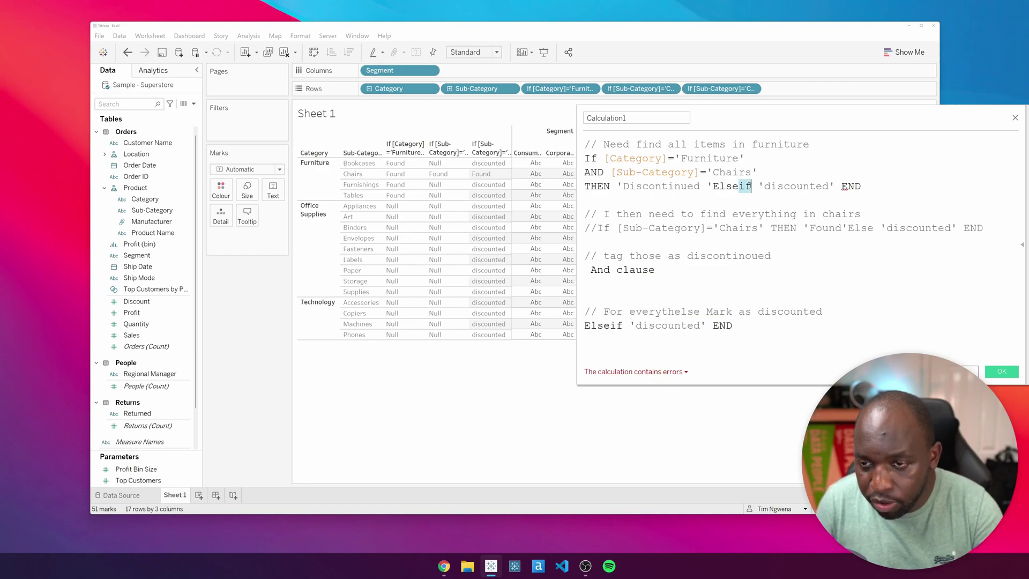
key(BackSpace)
click(743, 282)
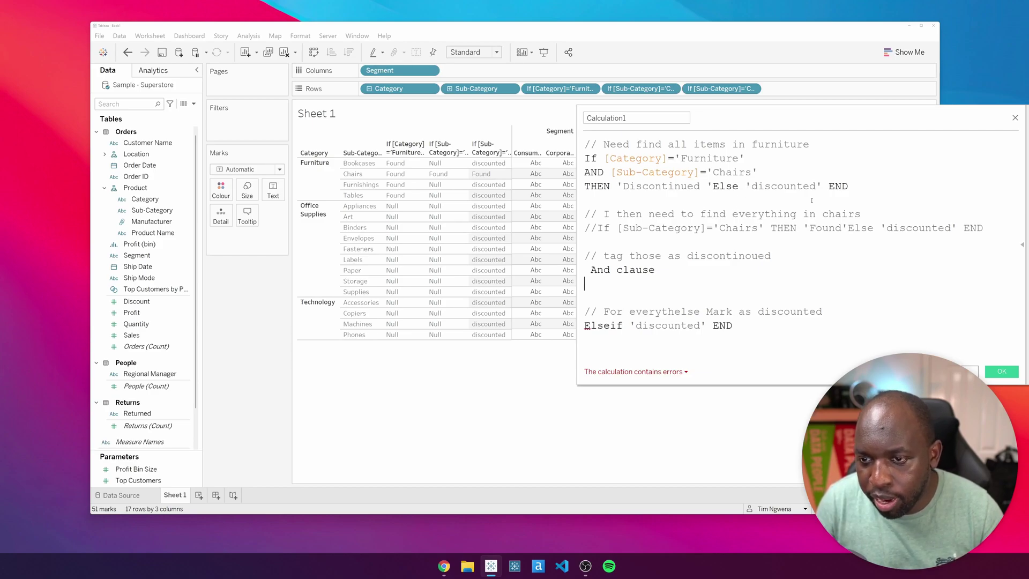
- Move the Else 'discounted' branch and END onto separate lines
click(713, 187)
key(Return)
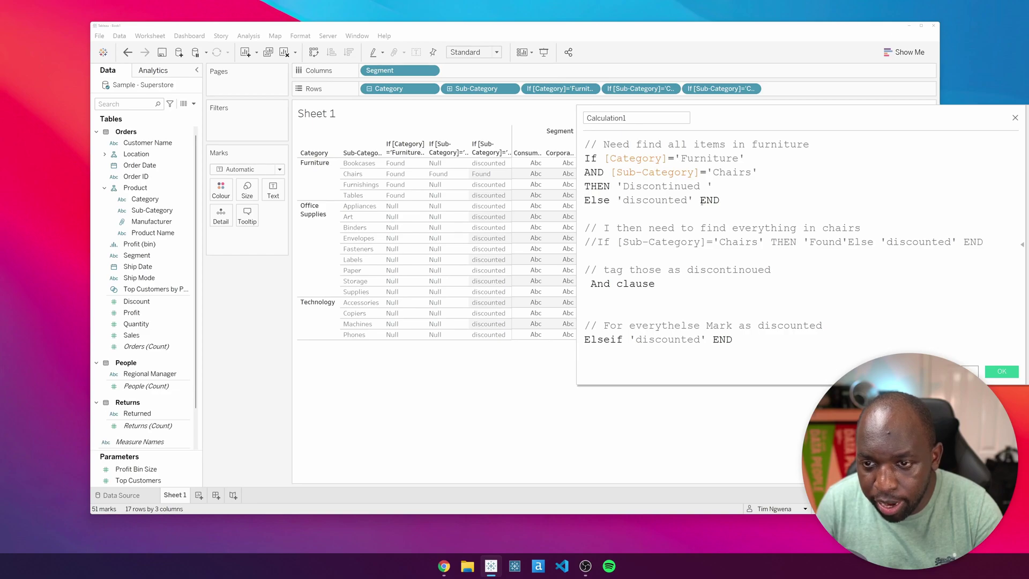
click(701, 200)
key(Return)
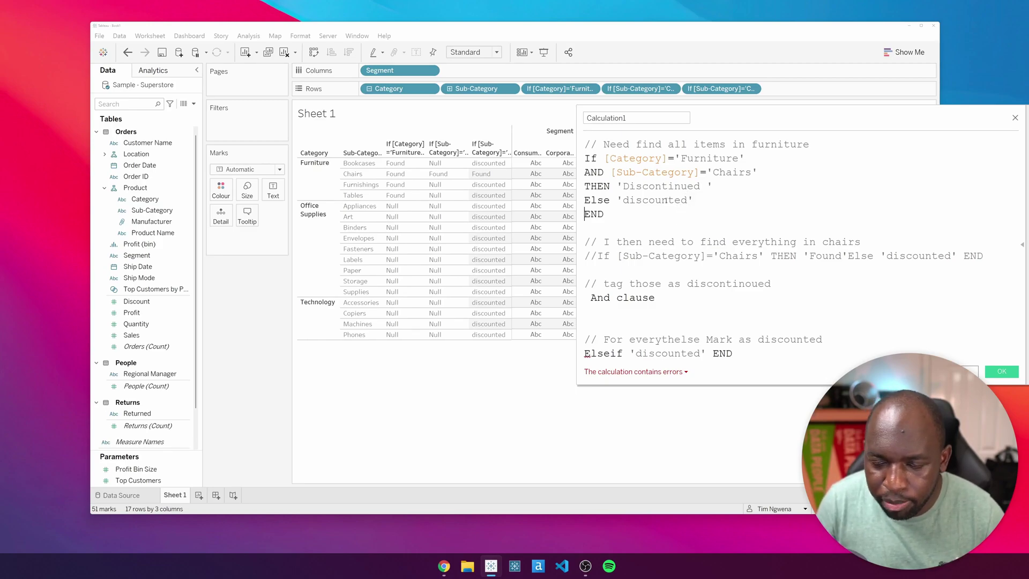
- Capitalise the Else result to 'Discounted'
click(628, 200)
text(D)
key(Delete)
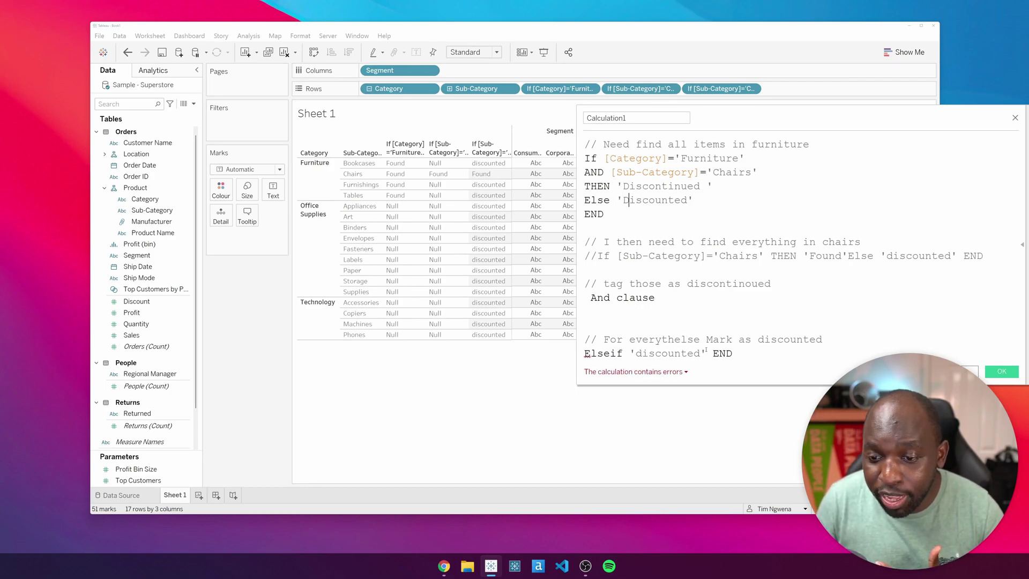
- Delete the leftover Elseif line, the And clause note and the old commented Chairs formula
drag(764, 358, 584, 354)
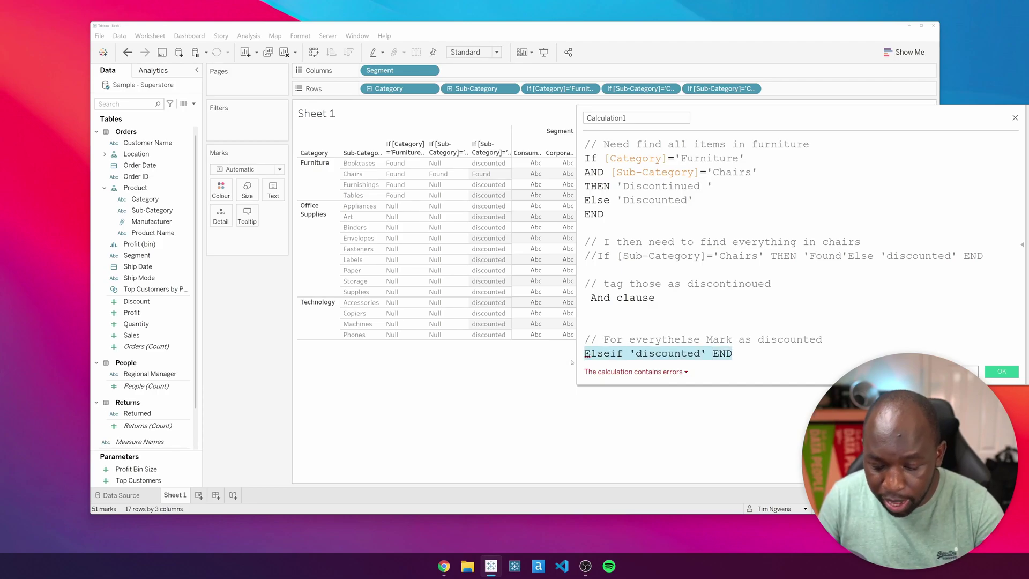
key(BackSpace)
drag(655, 298, 584, 298)
key(BackSpace)
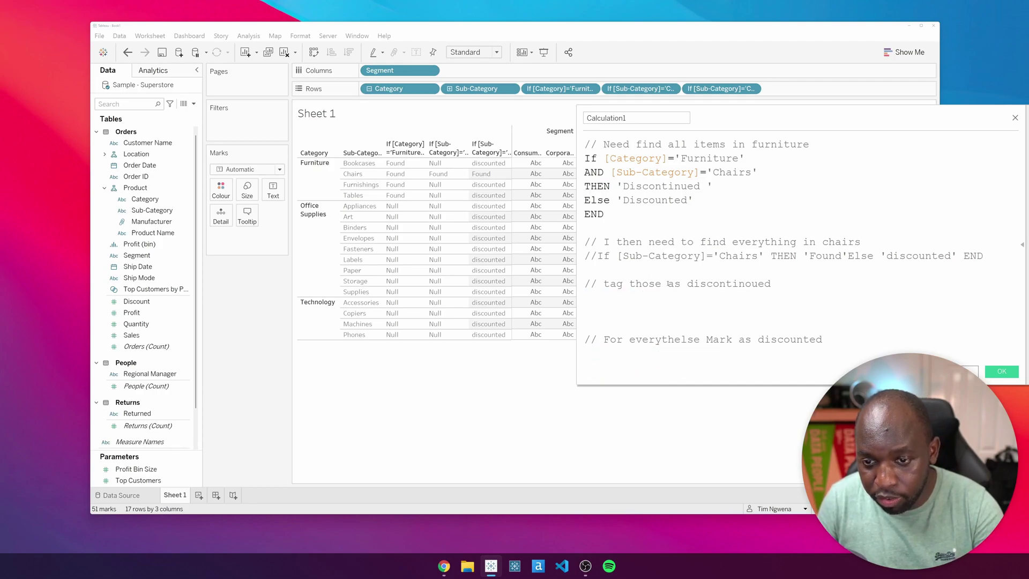
triple_click(587, 257)
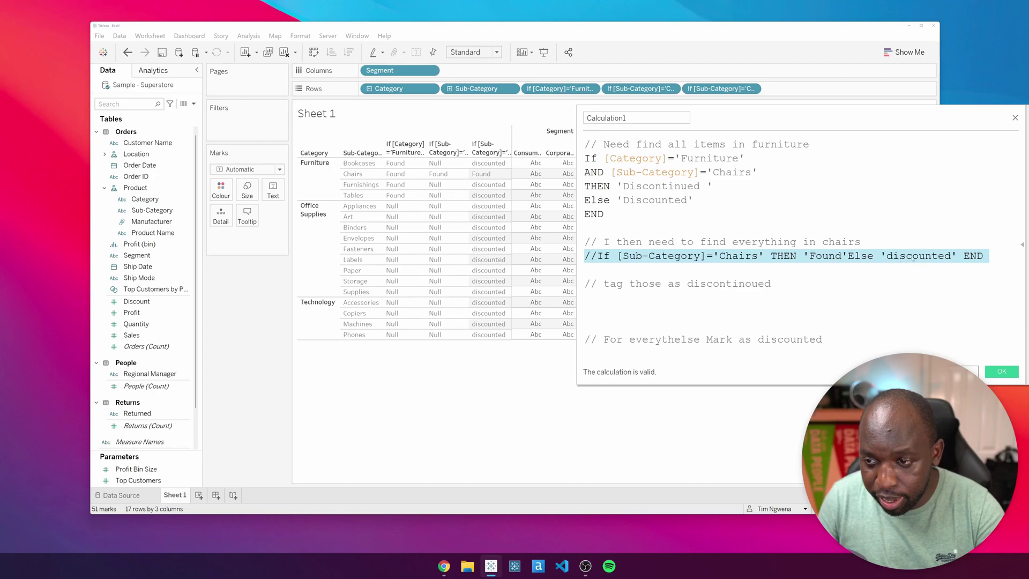
key(BackSpace)
- Move the lower comment lines up under the first comment, with a blank line before the IF block
key(BackSpace)
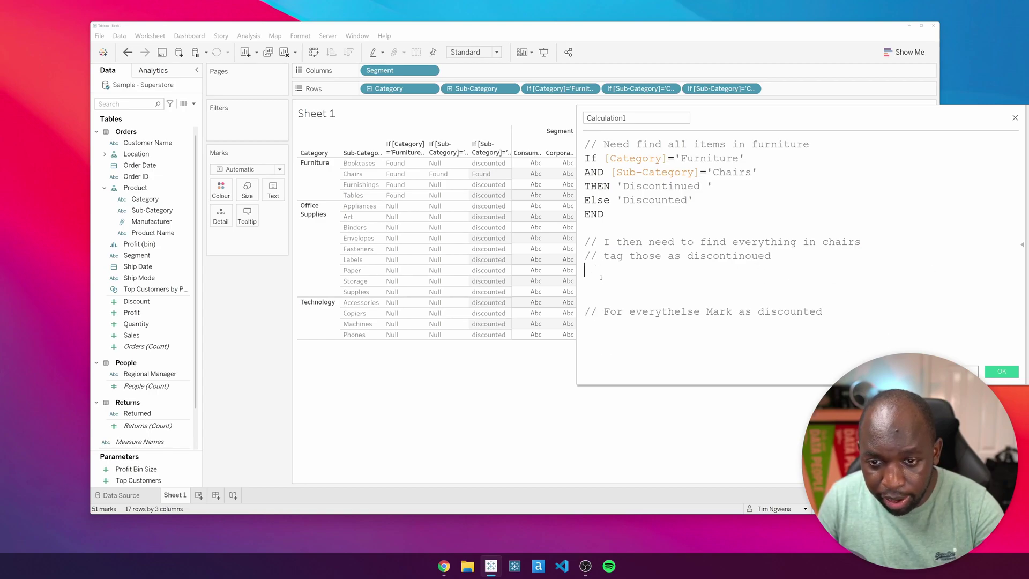
key(Delete)
key(Delete)
key(Delete)
drag(822, 269, 581, 238)
key(ctrl+c)
key(BackSpace)
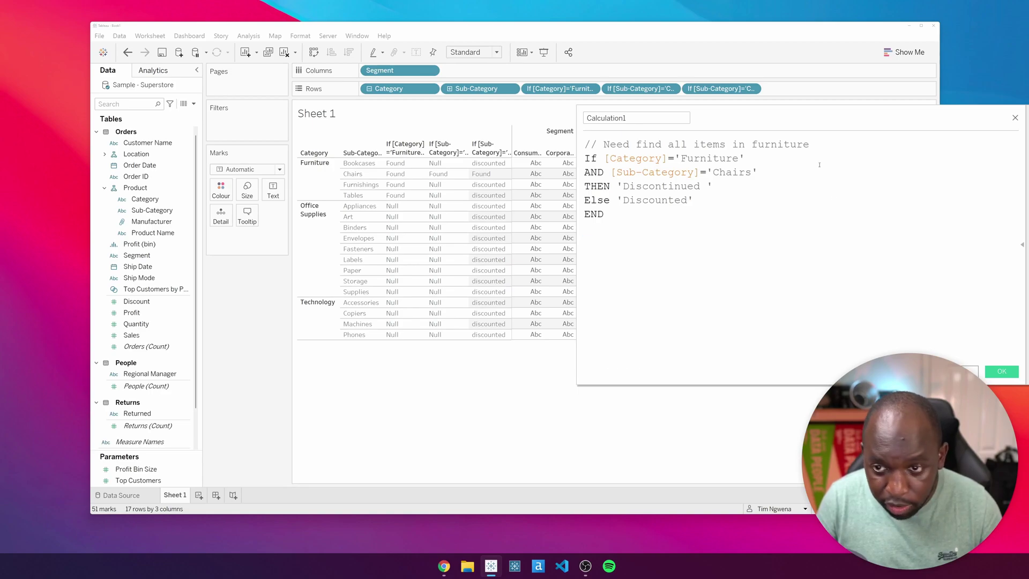
key(Return)
key(Return)
key(ctrl+v)
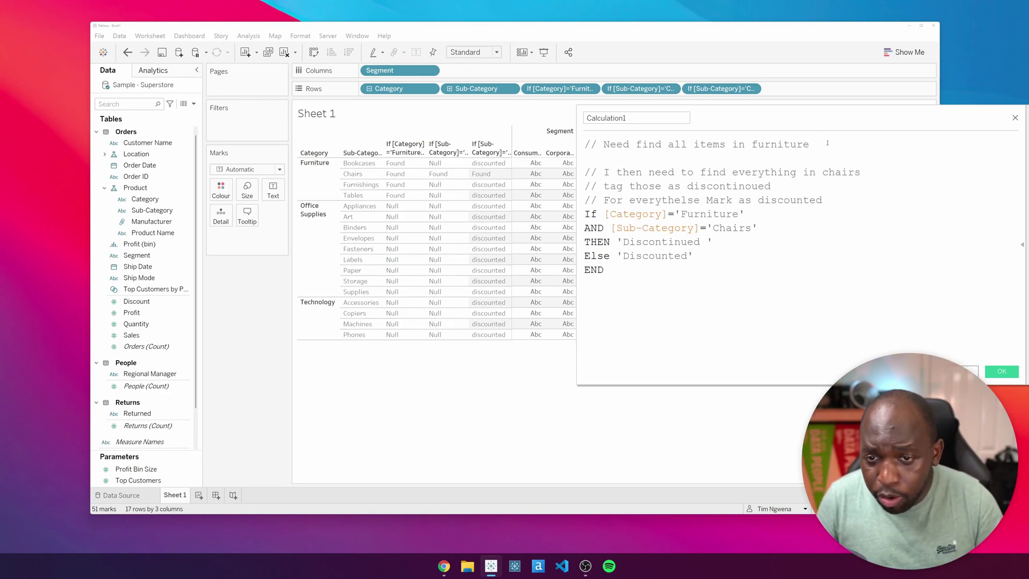
click(594, 155)
key(BackSpace)
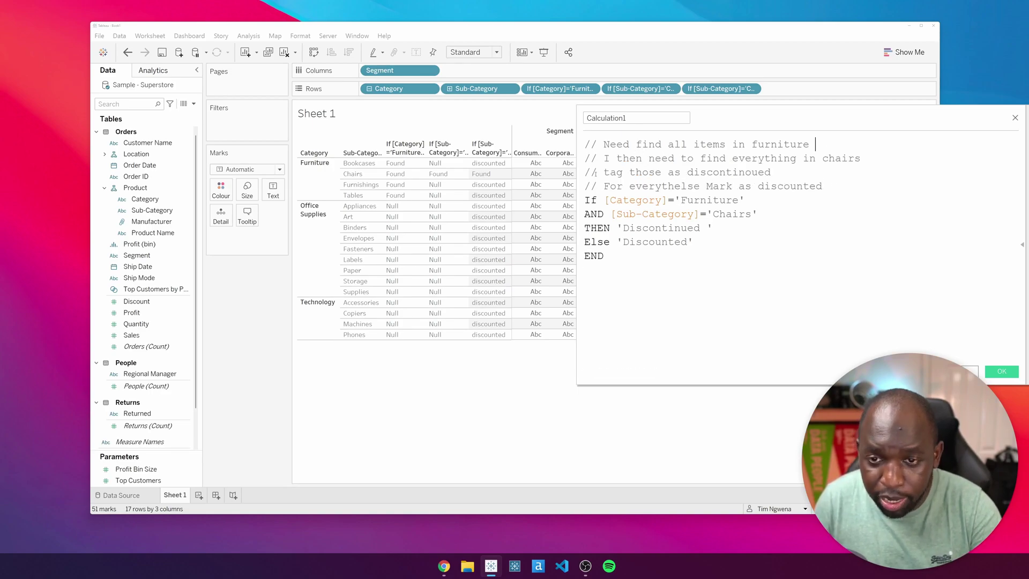
click(854, 191)
key(Return)
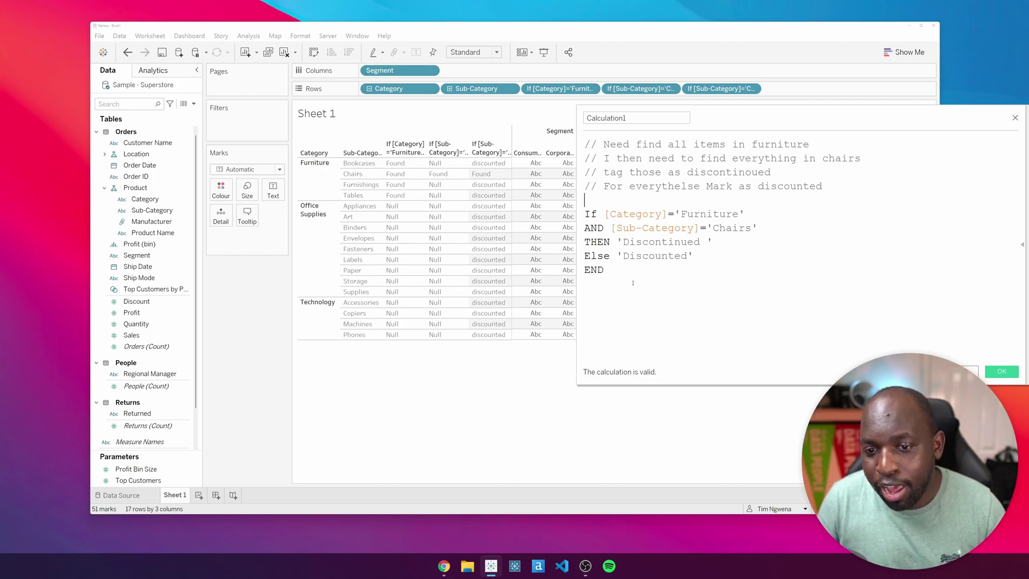
- Drag the whole IF formula onto Rows as an ad-hoc column and widen it to show its header
drag(633, 283, 794, 88)
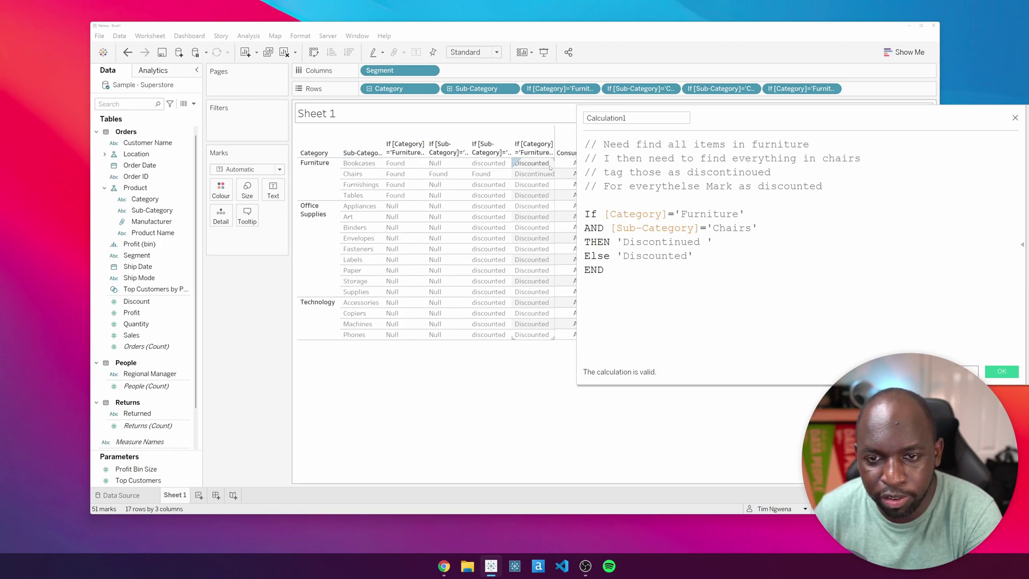
drag(555, 165, 572, 297)
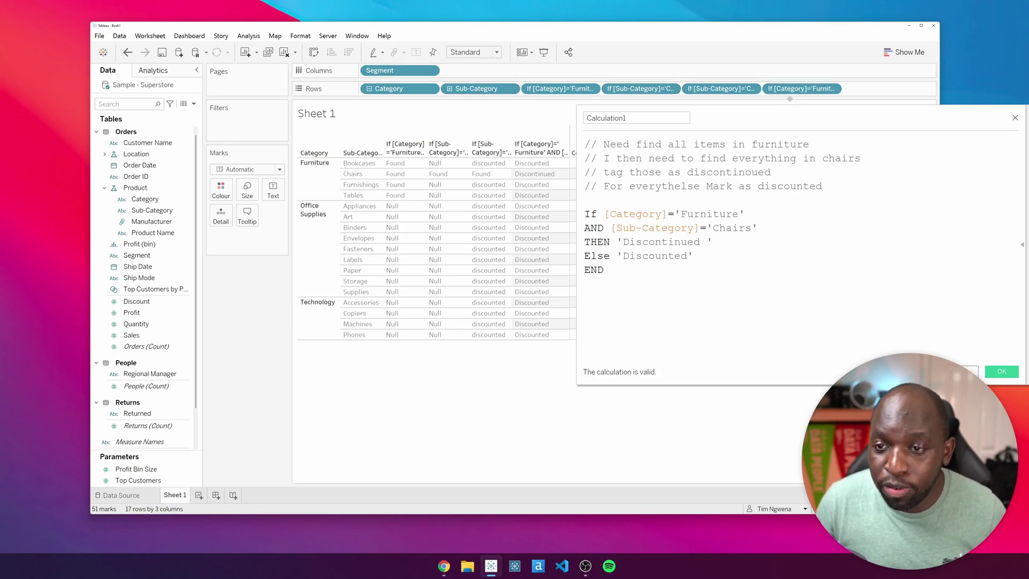
- Drag the three old test pills off the Rows shelf
drag(731, 87, 460, 411)
drag(641, 88, 279, 365)
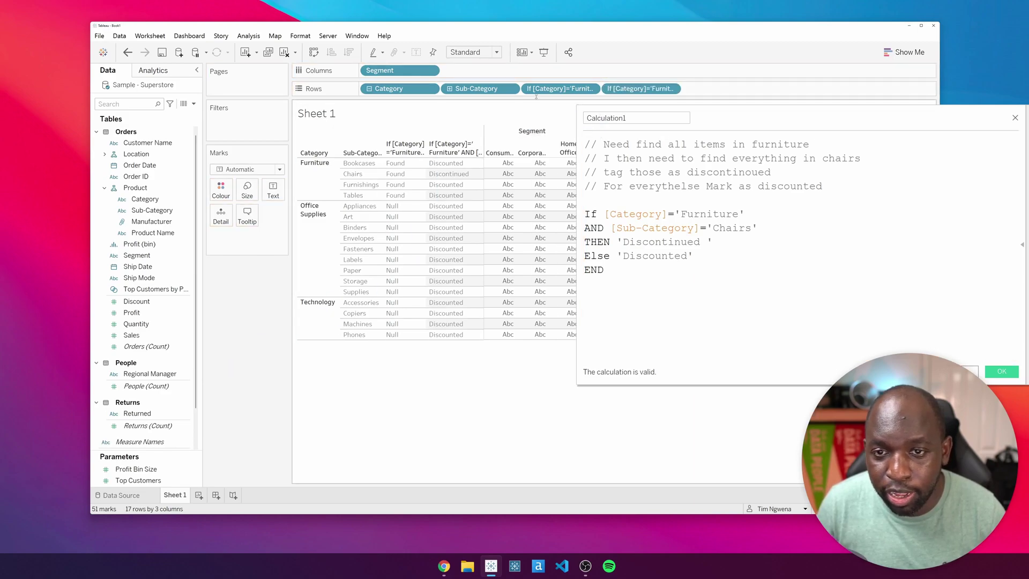
drag(560, 88, 252, 354)
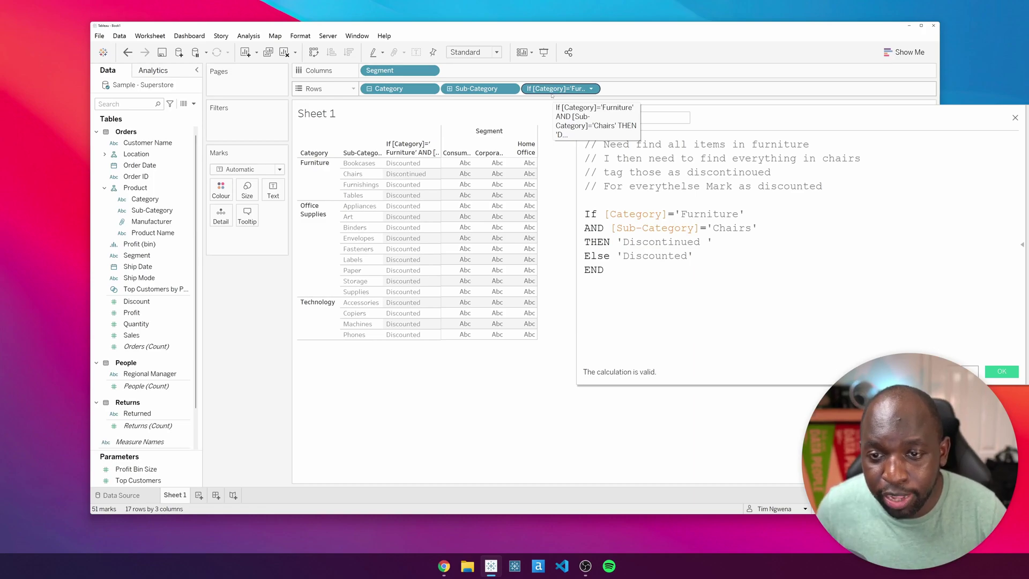
- Rename Calculation1 to tag and save it
double_click(649, 121)
text(tag)
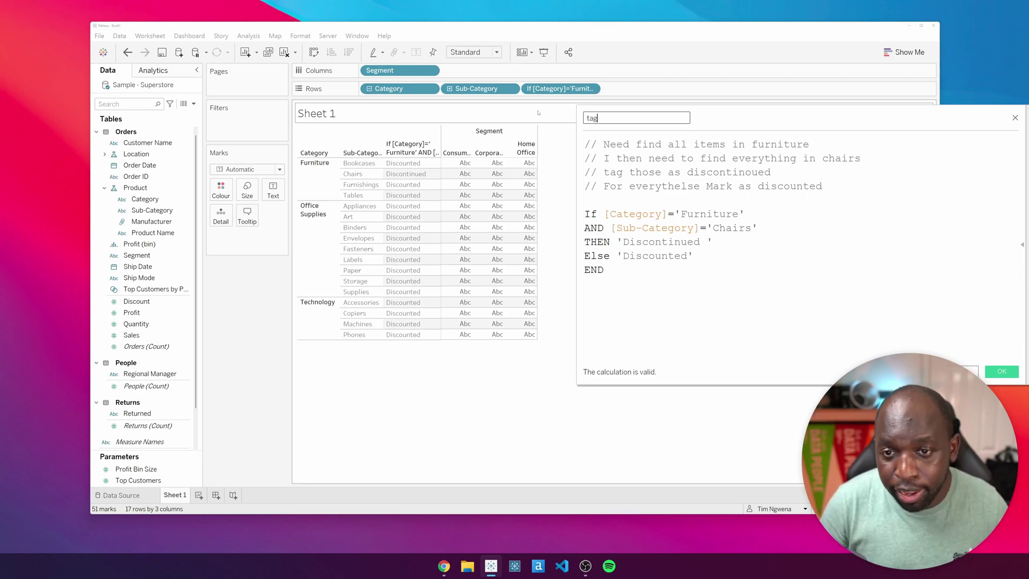
key(Return)
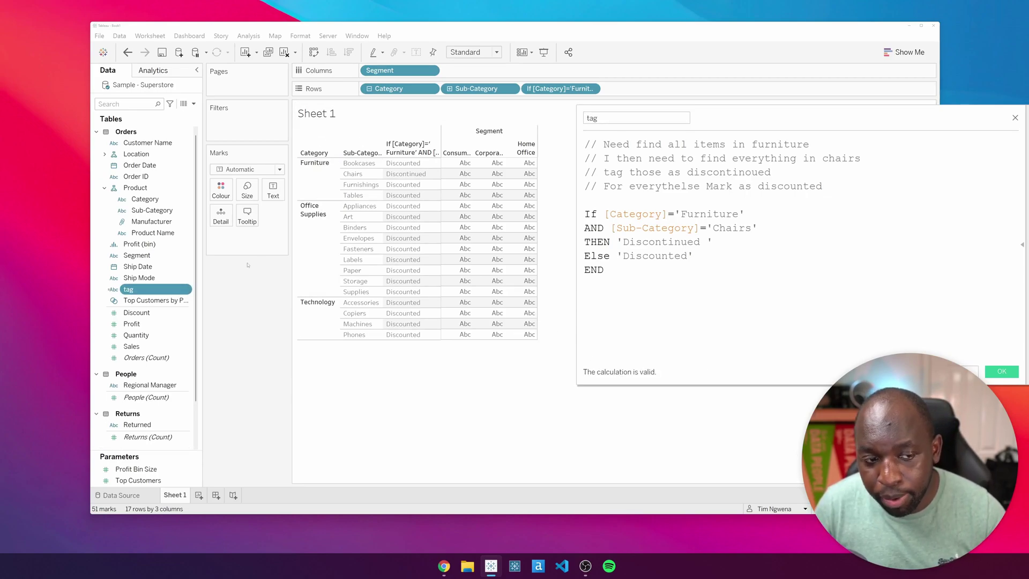
- Add the tag field to Rows as a column and close the calculation editor
drag(139, 290, 644, 89)
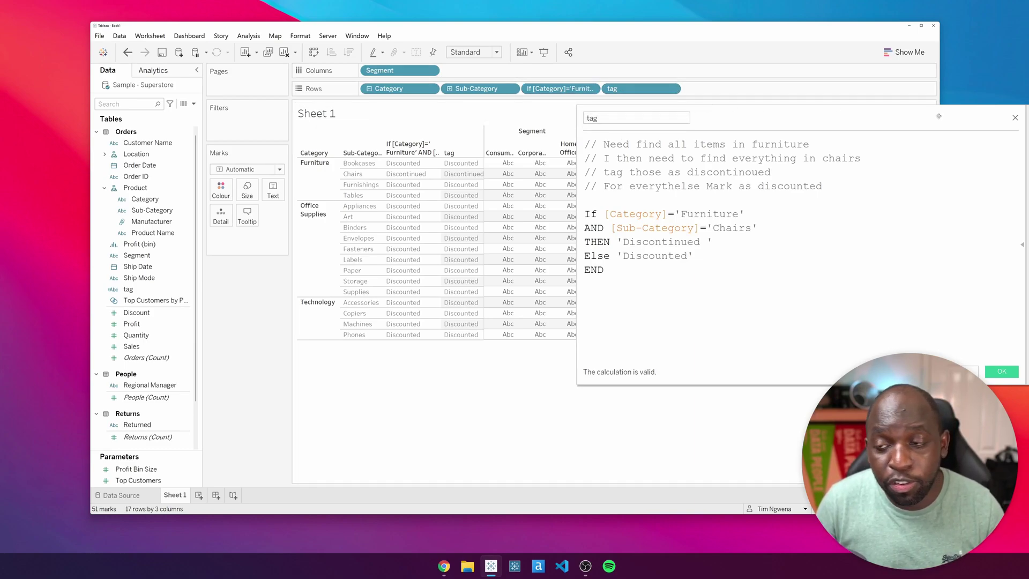
drag(958, 130, 871, 165)
click(926, 153)
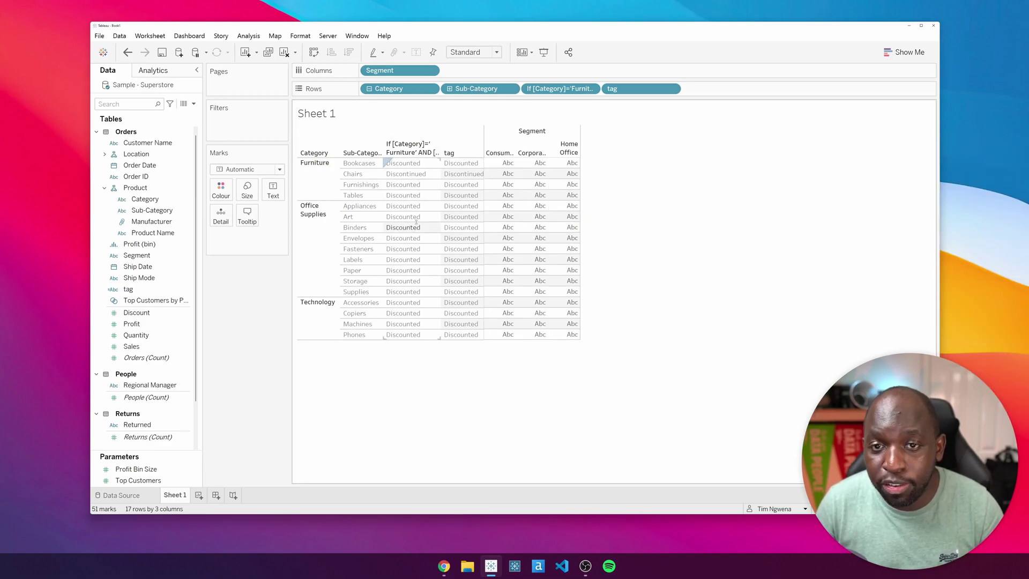
- Drag the ad-hoc If [Category] pill into the Data pane and name the new field Tag v2
drag(562, 91, 160, 197)
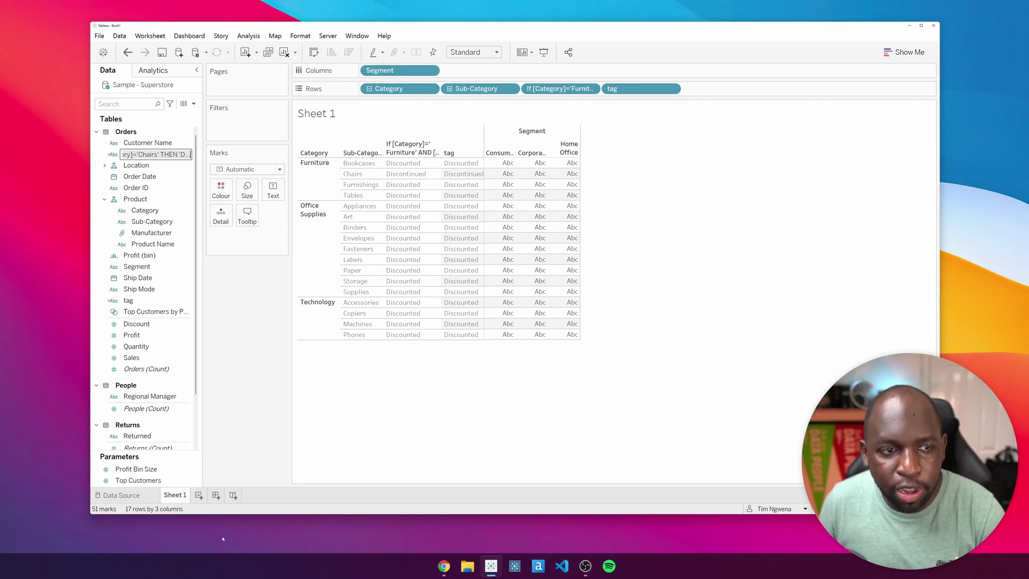
text(Tag v2)
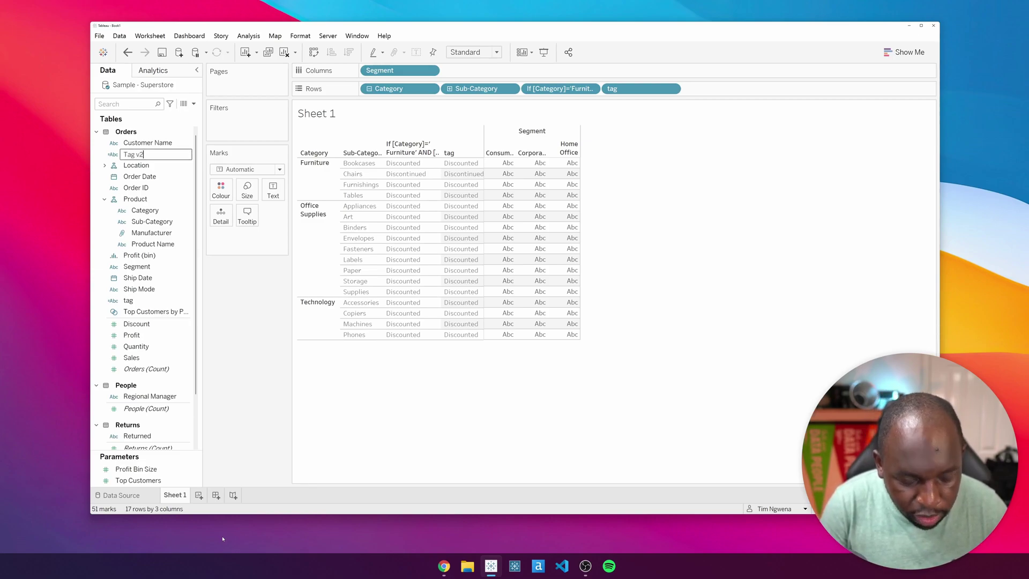
key(Return)
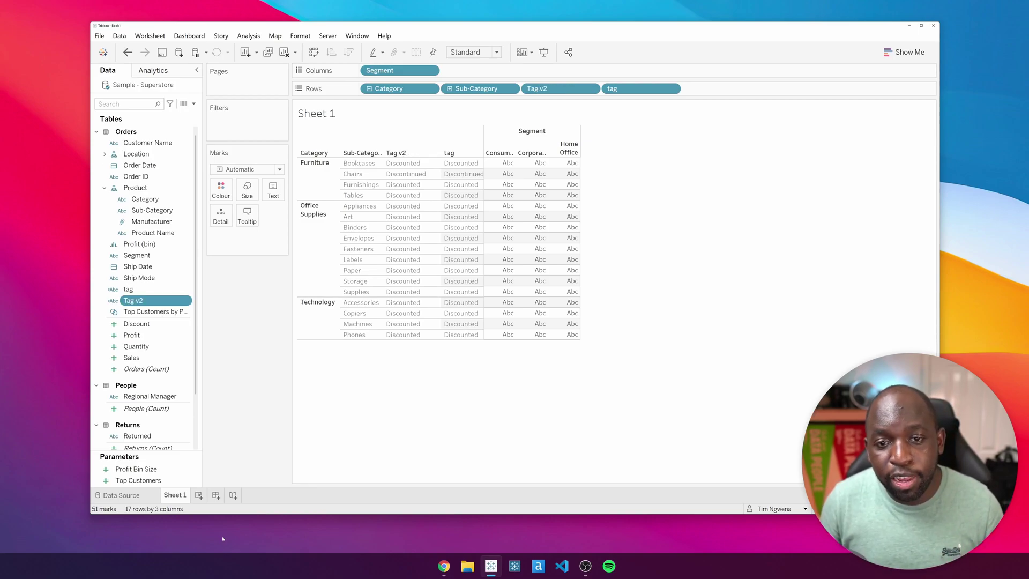